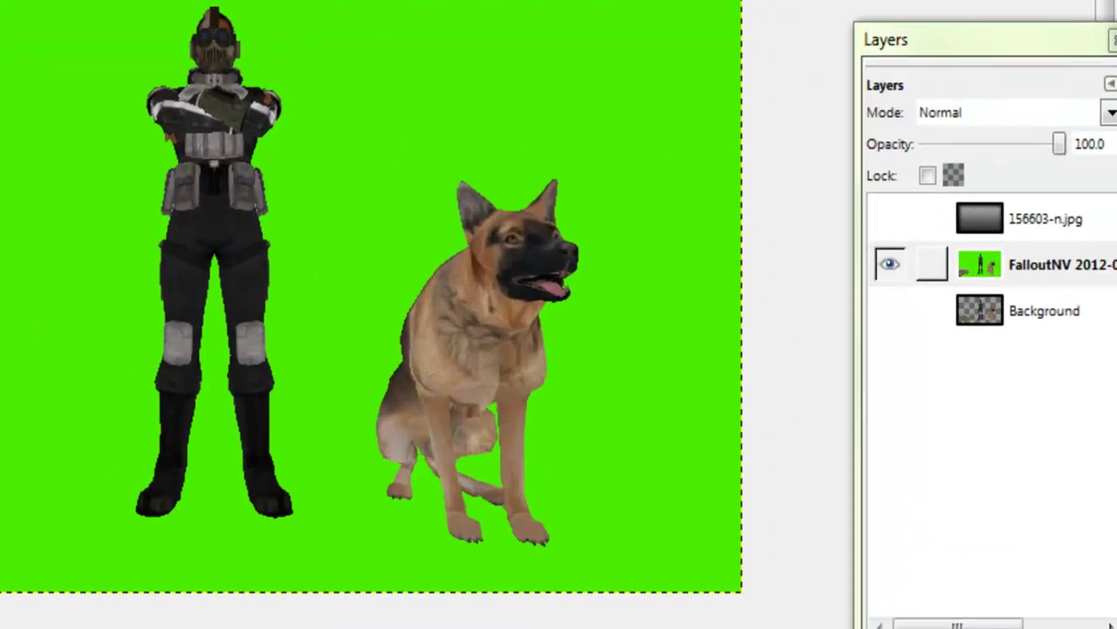
# Add an alpha channel to the green-screen FalloutNV layer
pyautogui.rightClick(1073, 306)
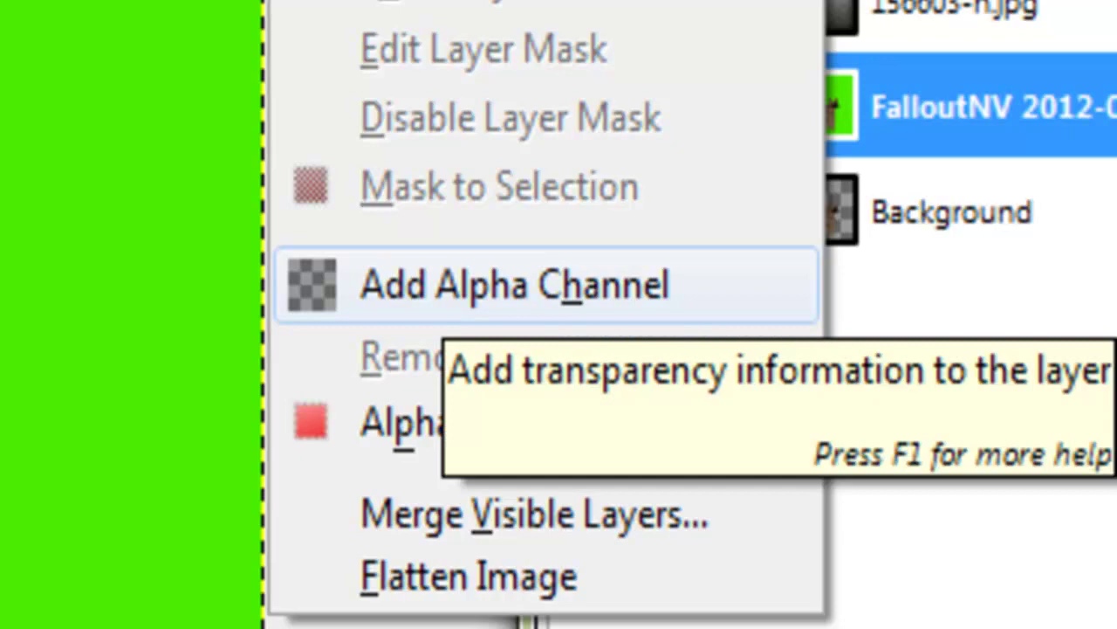
pyautogui.click(515, 284)
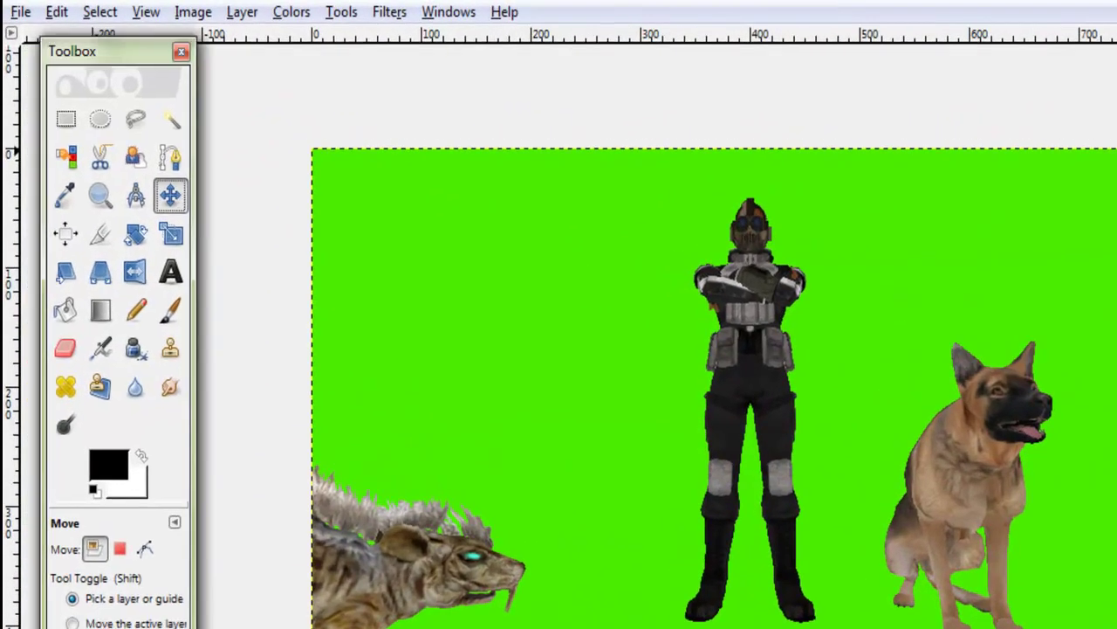
# Reposition the toolbox and select the green background around the three figures with the Fuzzy Select tool
pyautogui.moveTo(79, 91); pyautogui.dragTo(99, 62)
pyautogui.hotkey('alt', 'w')
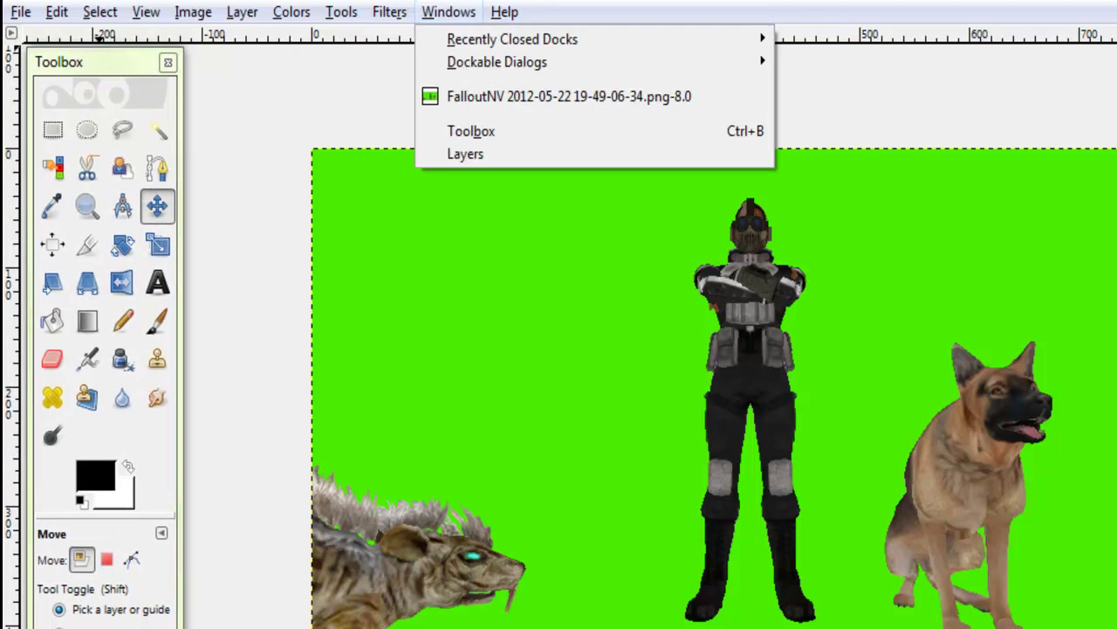
pyautogui.press('Escape')
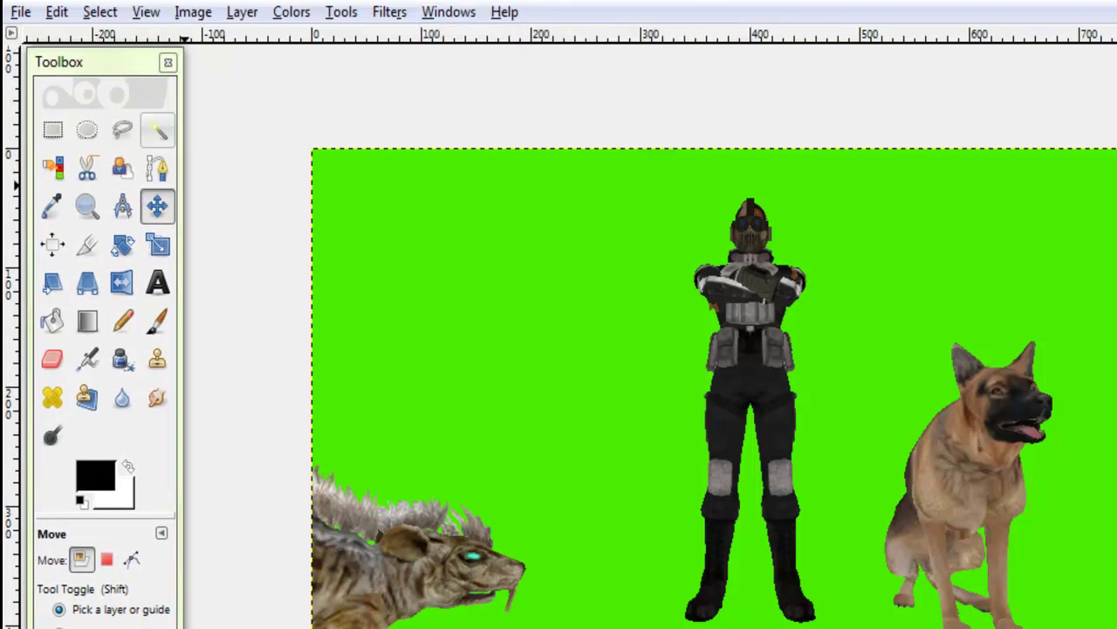
pyautogui.click(157, 131)
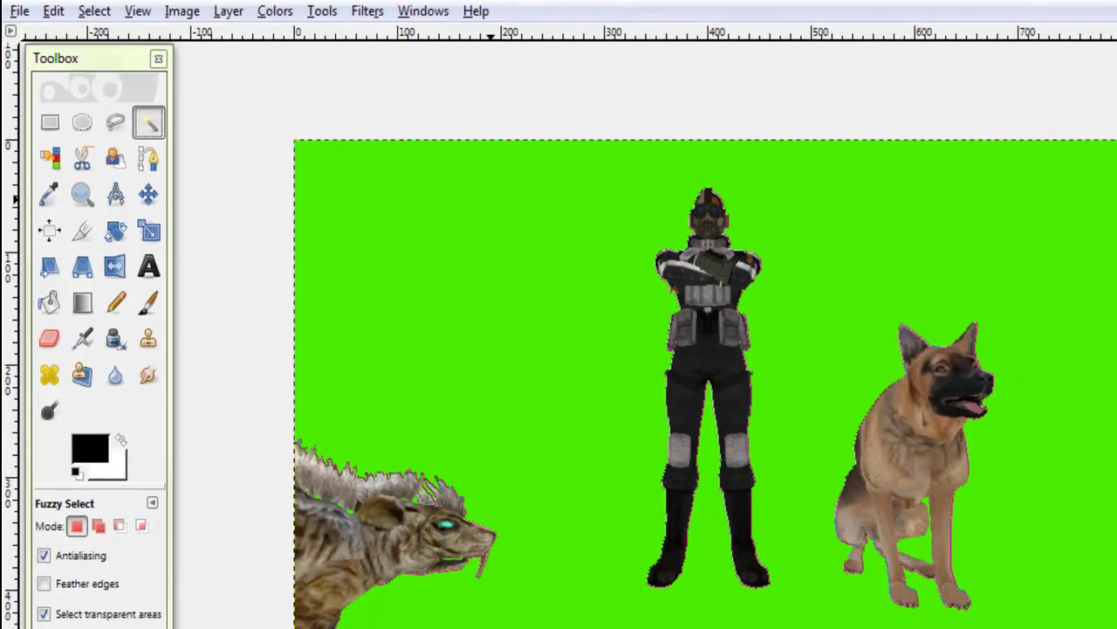
pyautogui.click(512, 236)
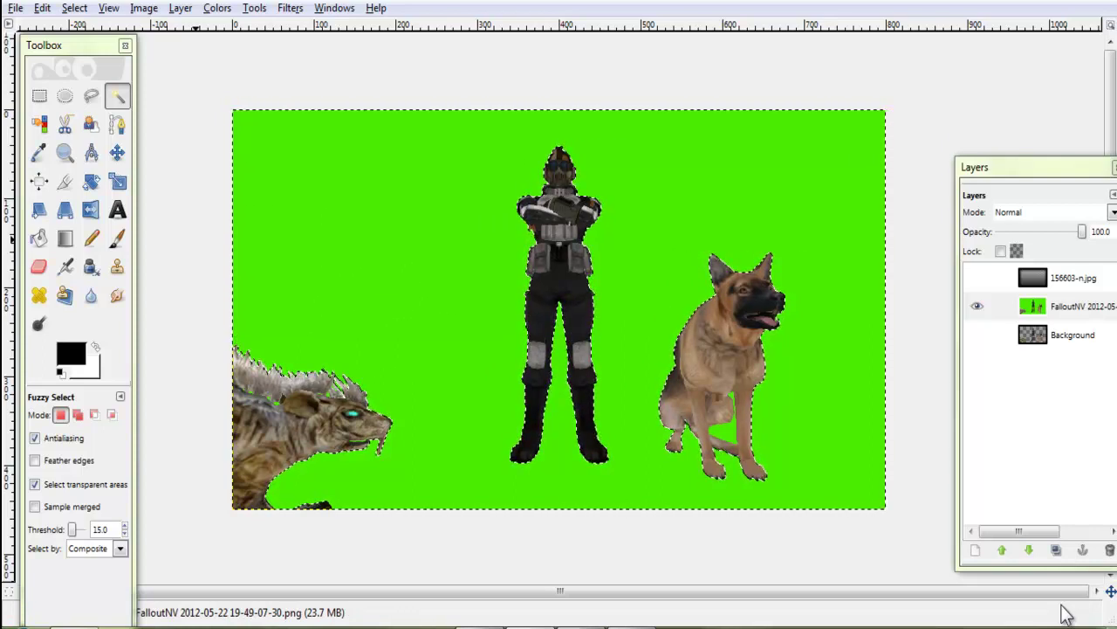
pyautogui.rightClick(297, 219)
pyautogui.moveTo(327, 239)
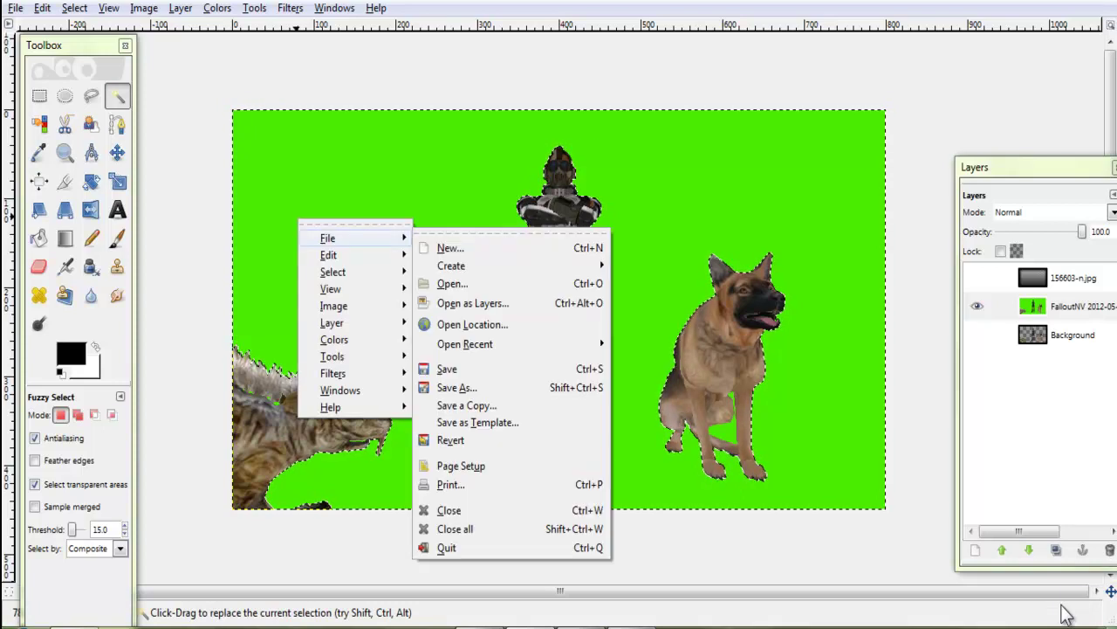
pyautogui.press('Down')
pyautogui.press('Down')
pyautogui.press('Down')
pyautogui.press('Down')
pyautogui.press('Down')
pyautogui.press('Down')
pyautogui.press('Down')
pyautogui.press('Down')
pyautogui.press('Down')
pyautogui.press('Down')
pyautogui.press('Down')
pyautogui.press('Down')
pyautogui.press('Down')
pyautogui.press('Down')
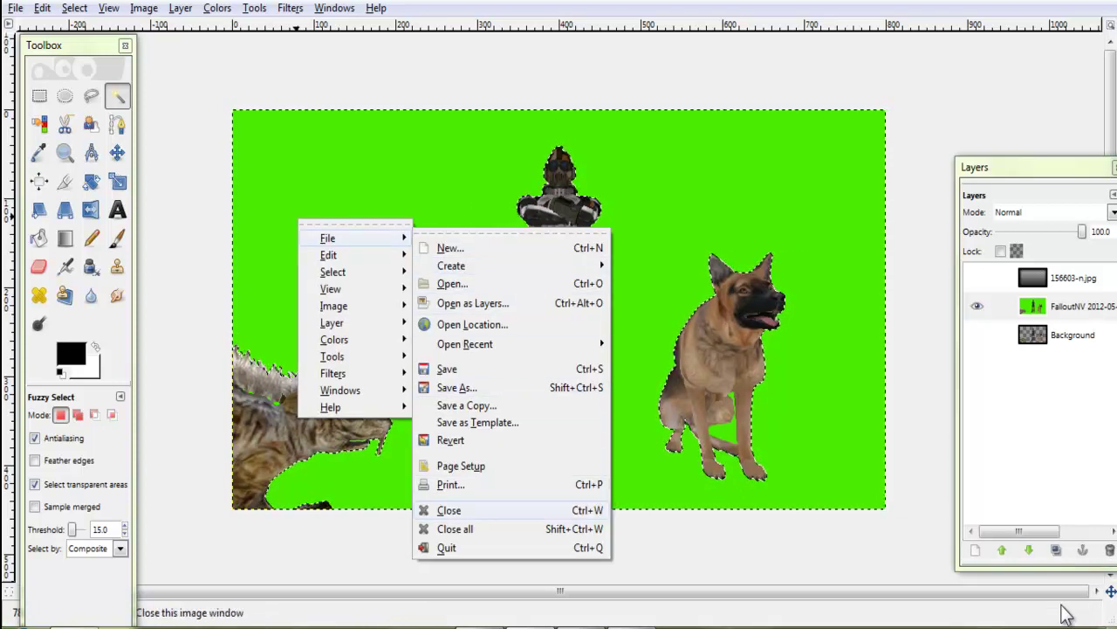
pyautogui.press('Up')
pyautogui.press('Up')
pyautogui.press('Up')
pyautogui.press('Up')
pyautogui.press('Up')
pyautogui.press('Up')
pyautogui.press('Up')
pyautogui.press('Up')
pyautogui.press('Up')
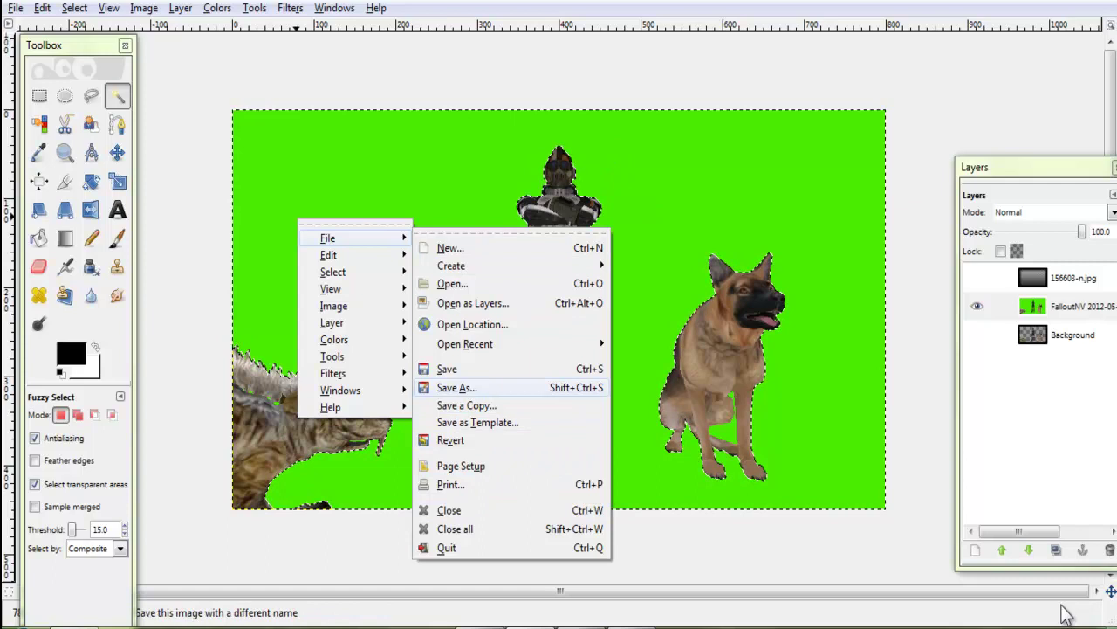
pyautogui.press('Down')
pyautogui.press('Down')
pyautogui.press('Down')
pyautogui.press('Down')
pyautogui.press('Down')
pyautogui.press('Down')
pyautogui.press('Down')
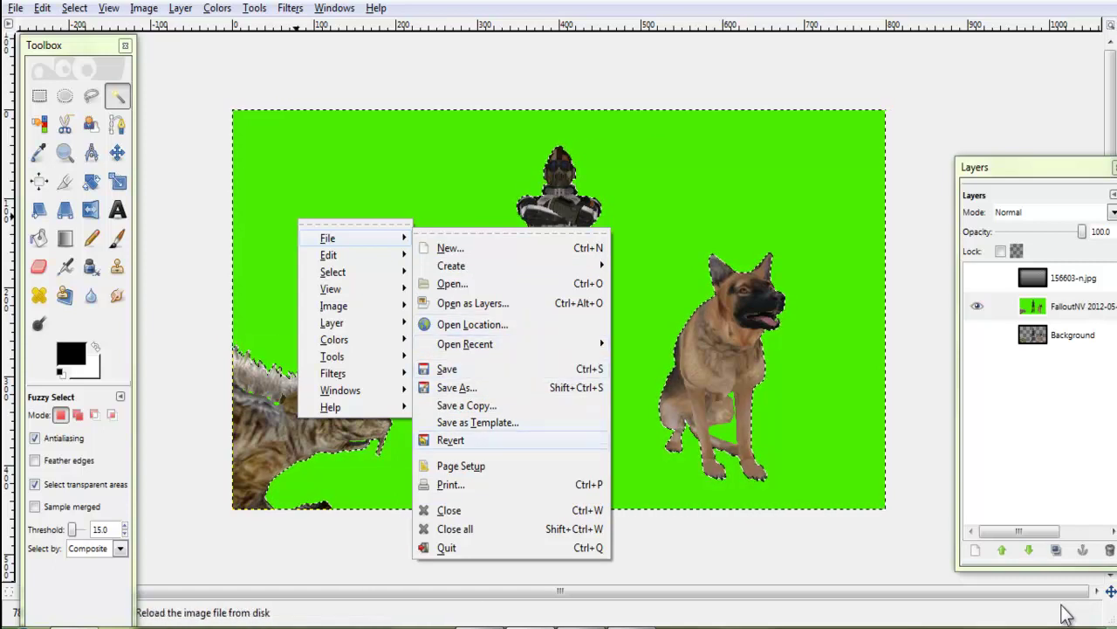
pyautogui.press('Down')
pyautogui.press('Down')
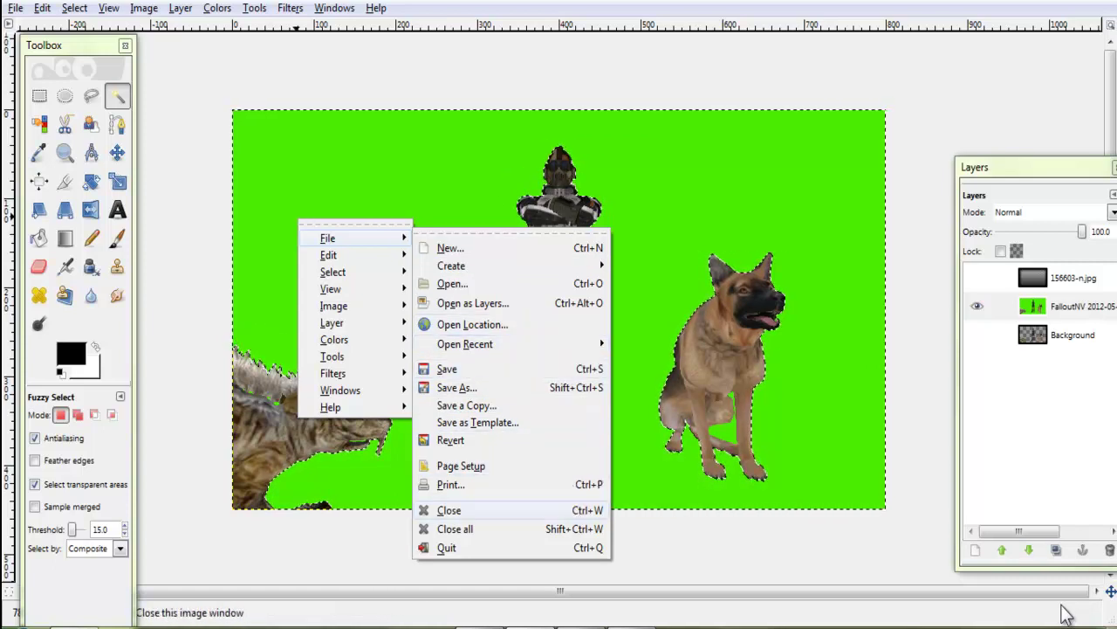
pyautogui.press('Up')
pyautogui.press('Up')
pyautogui.press('Up')
pyautogui.press('Up')
pyautogui.press('Up')
pyautogui.press('Up')
pyautogui.press('Up')
pyautogui.press('Up')
pyautogui.press('Up')
pyautogui.press('Up')
pyautogui.press('Up')
pyautogui.press('Up')
pyautogui.press('Up')
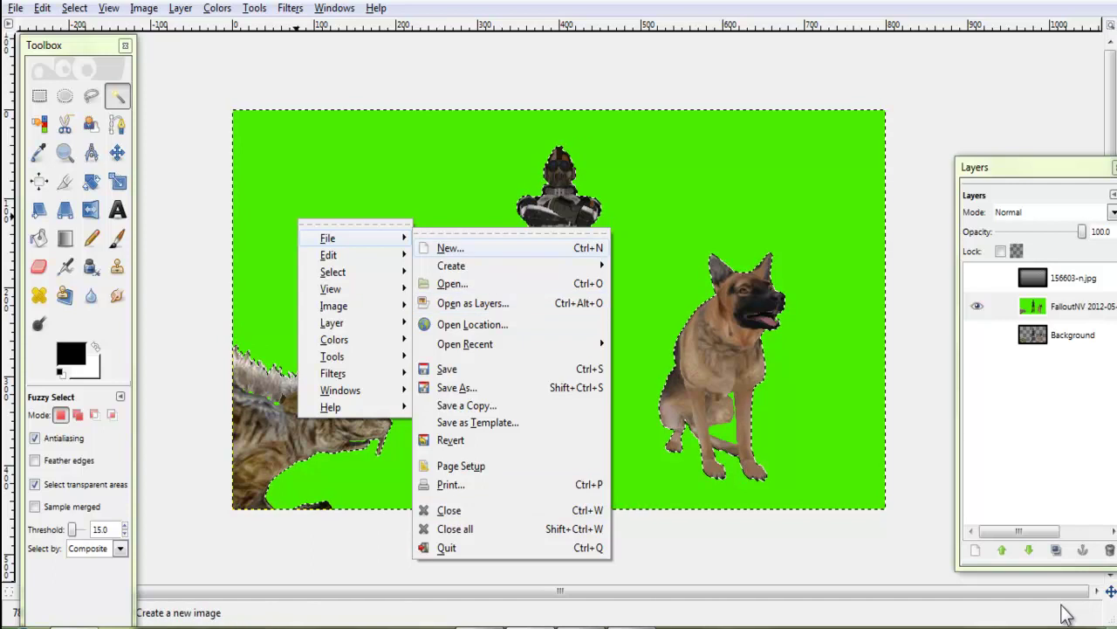
pyautogui.press('Left')
pyautogui.press('Down')
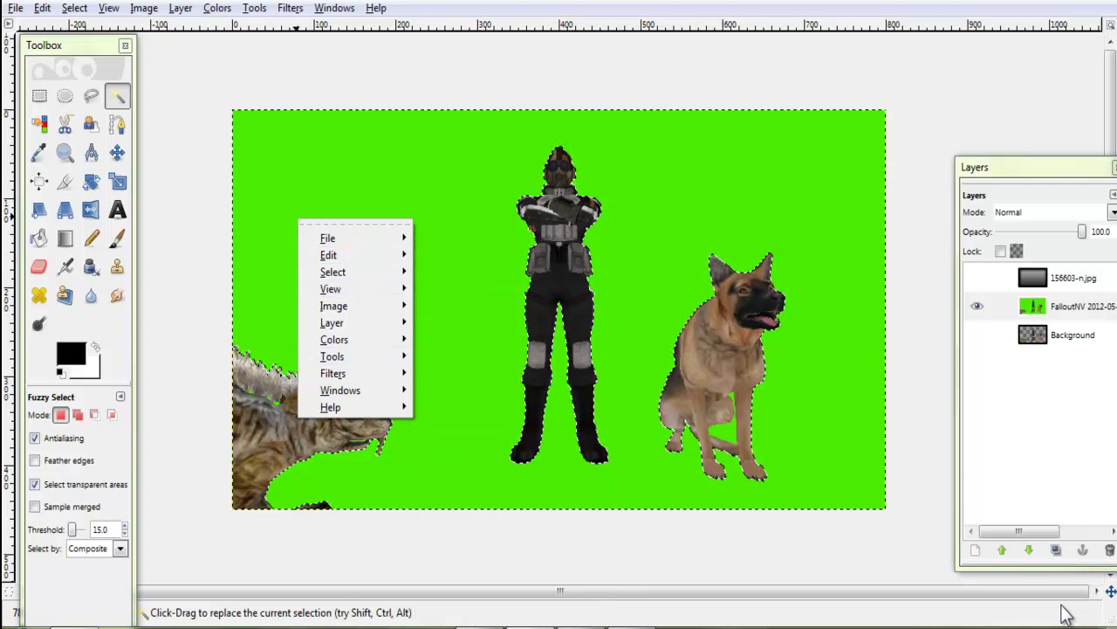
pyautogui.press('Escape')
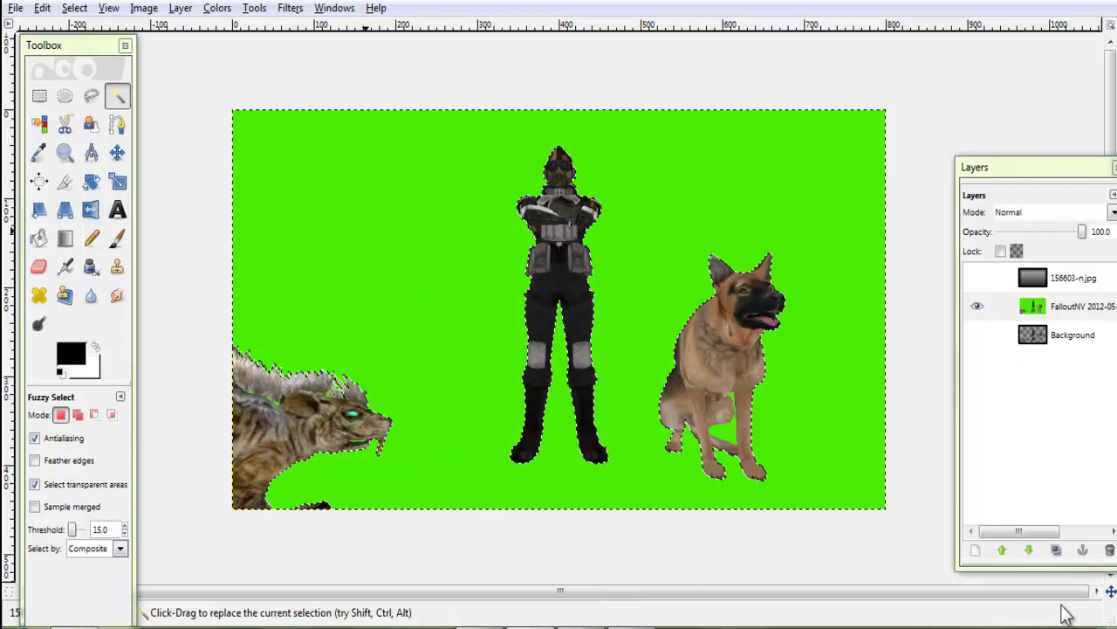
# Delete the selected green background and select the leftover green patch between the dog's legs
pyautogui.press('Delete')
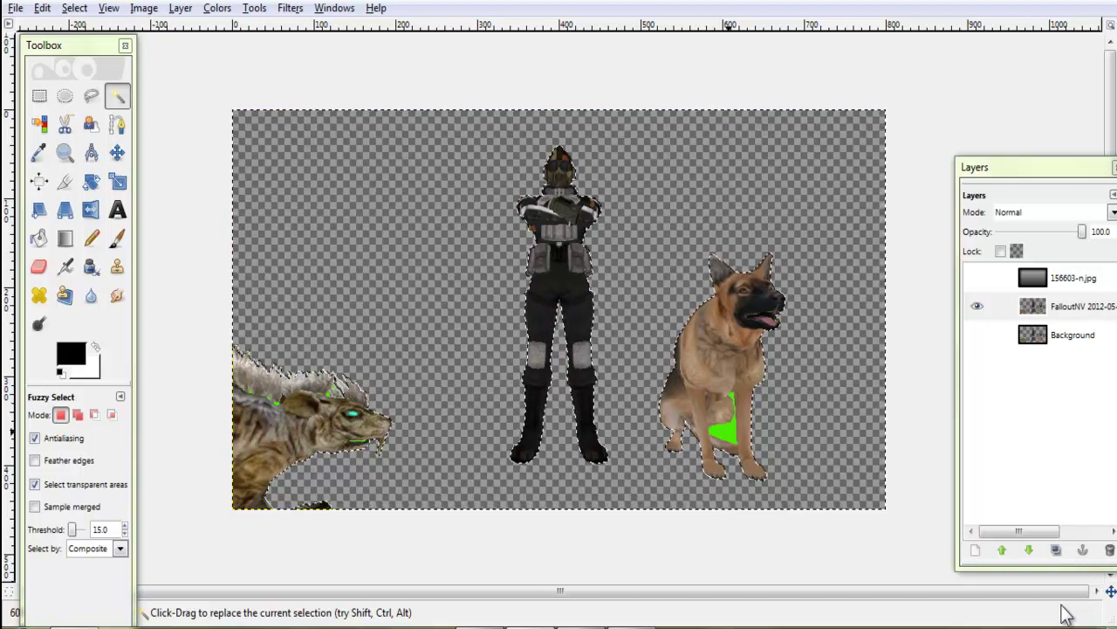
pyautogui.click(727, 432)
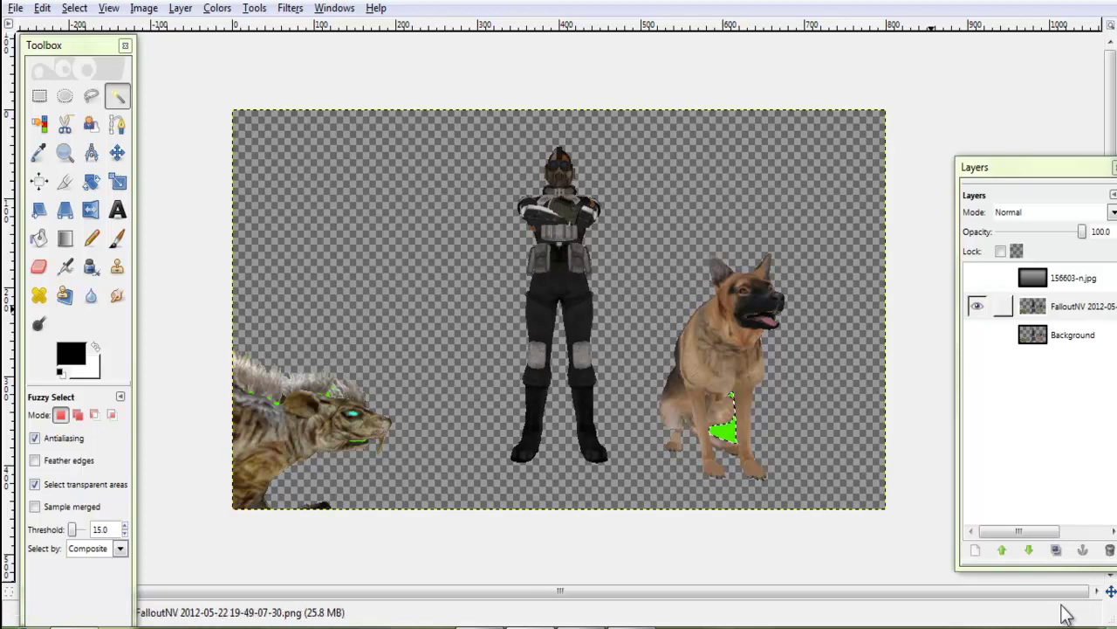
# Show the Background layer in place of the FalloutNV layer to compare the cut-outs, and switch back to FalloutNV
pyautogui.click(977, 306)
pyautogui.click(977, 335)
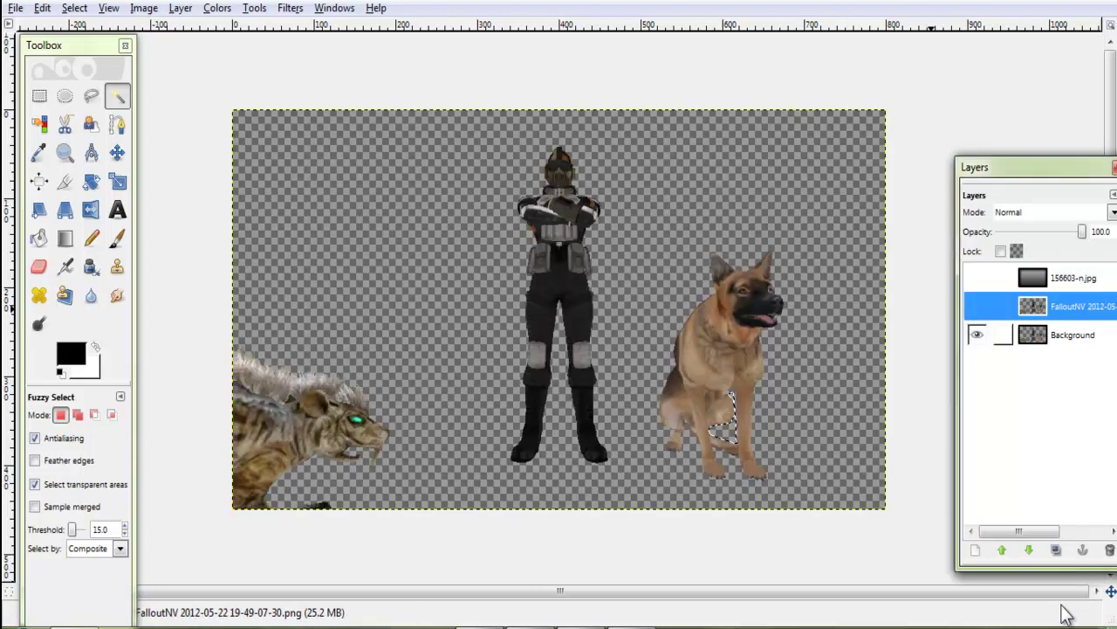
pyautogui.click(977, 336)
pyautogui.click(977, 307)
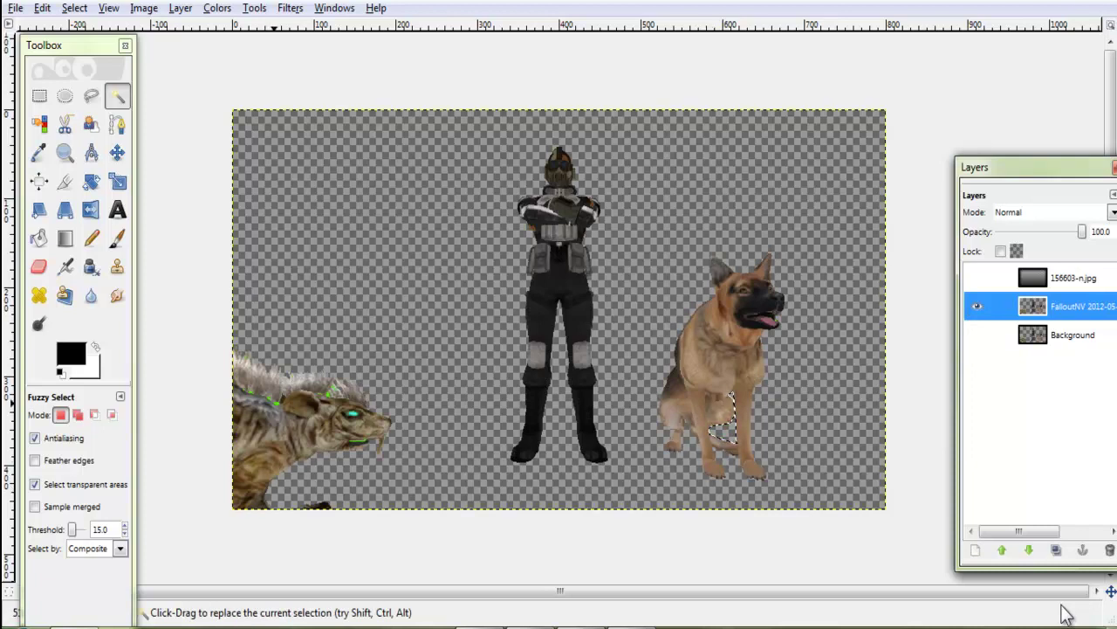
# Fuzzy-select and delete the green strip in the creature's mouth and the green patch in the fur behind its ear
pyautogui.click(276, 404)
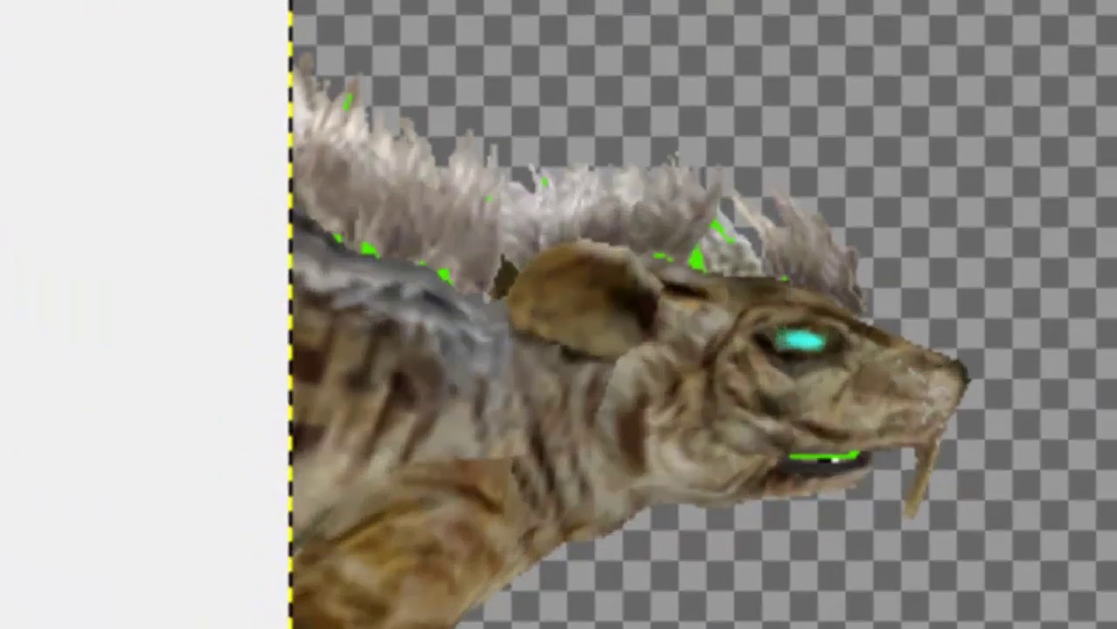
pyautogui.click(779, 441)
pyautogui.click(732, 422)
pyautogui.click(766, 435)
pyautogui.click(821, 469)
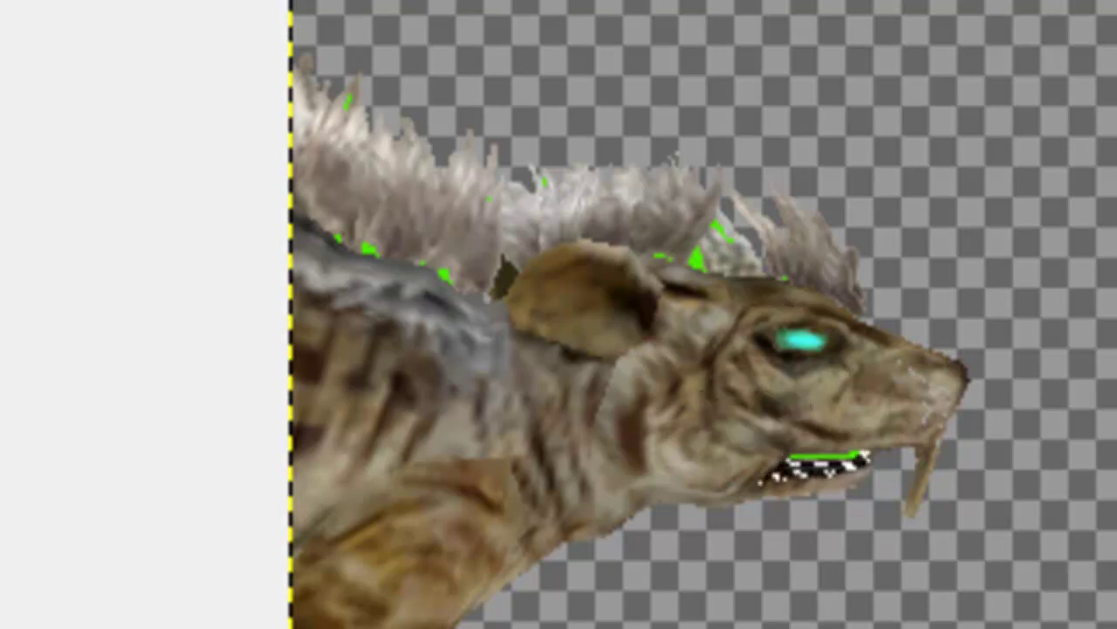
pyautogui.click(793, 444)
pyautogui.click(825, 455)
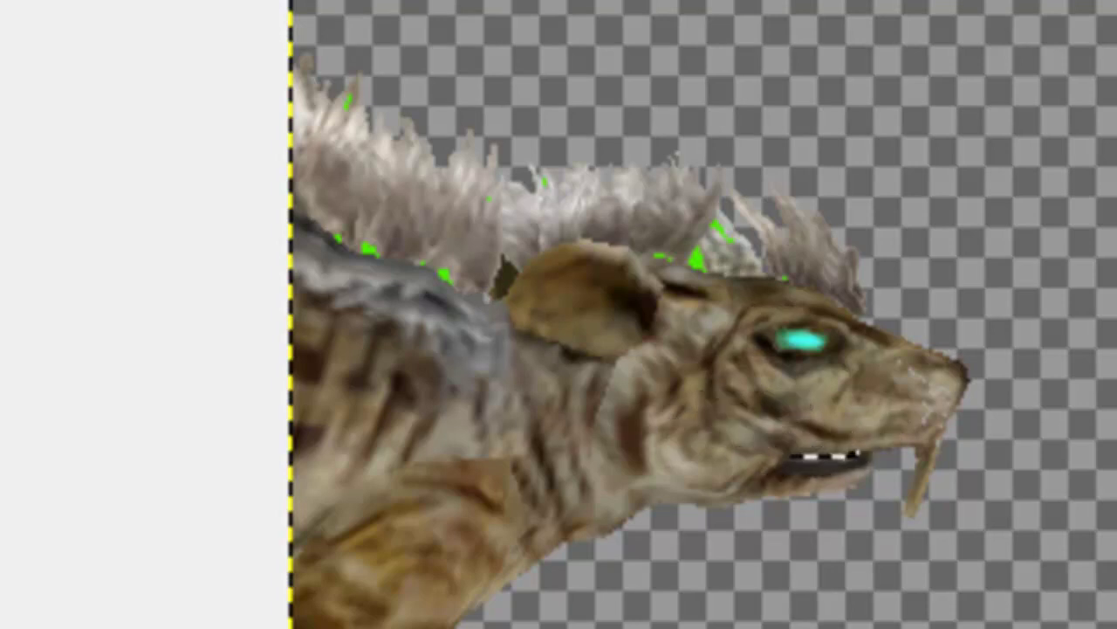
pyautogui.press('Delete')
pyautogui.click(696, 260)
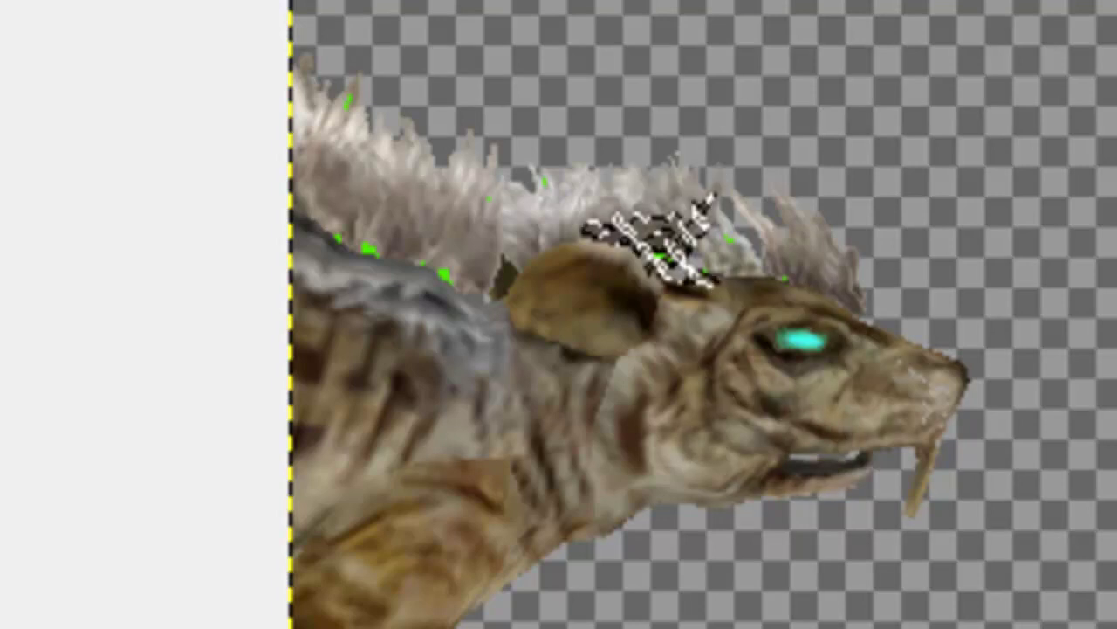
# Try deleting a Fuzzy Select selection of the creature's striped neck and undo the deletion
pyautogui.click(661, 236)
pyautogui.click(404, 278)
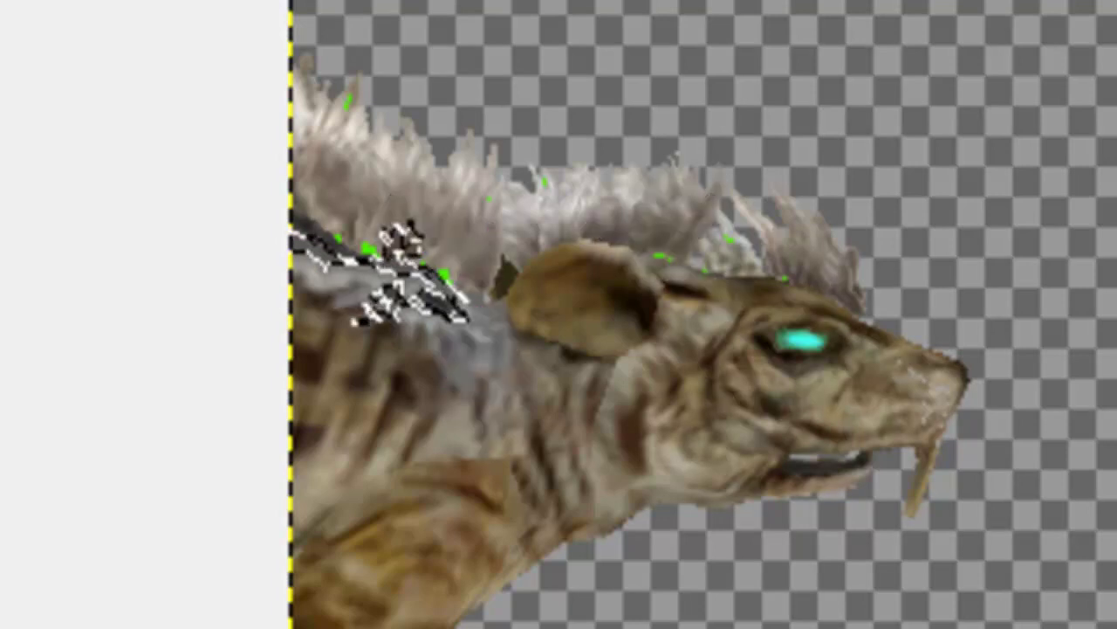
pyautogui.click(568, 454)
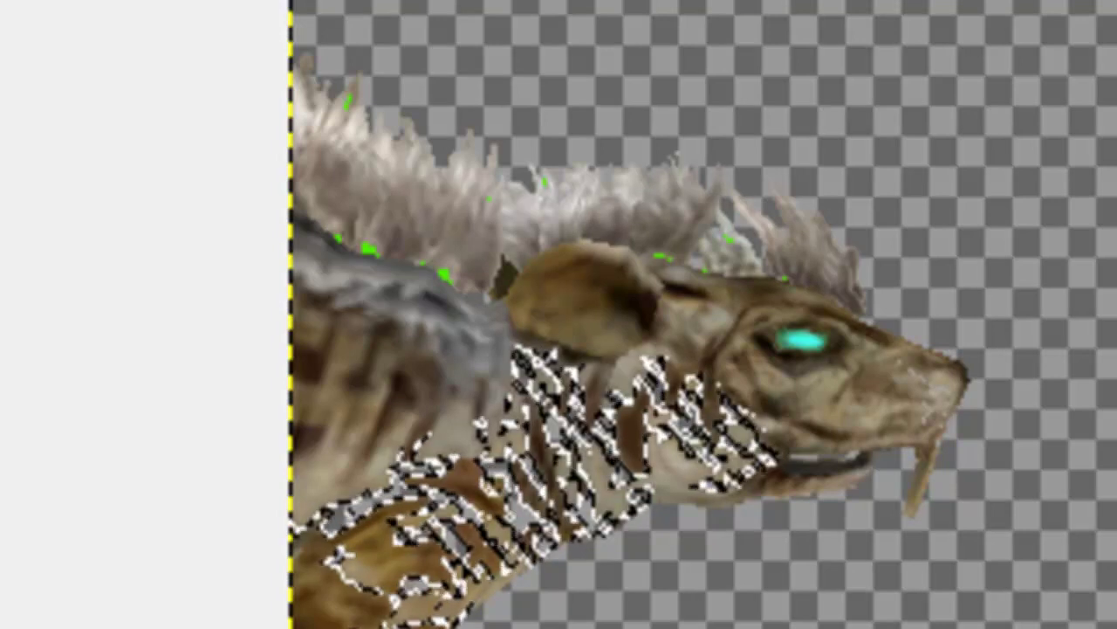
pyautogui.press('Delete')
pyautogui.click(524, 511)
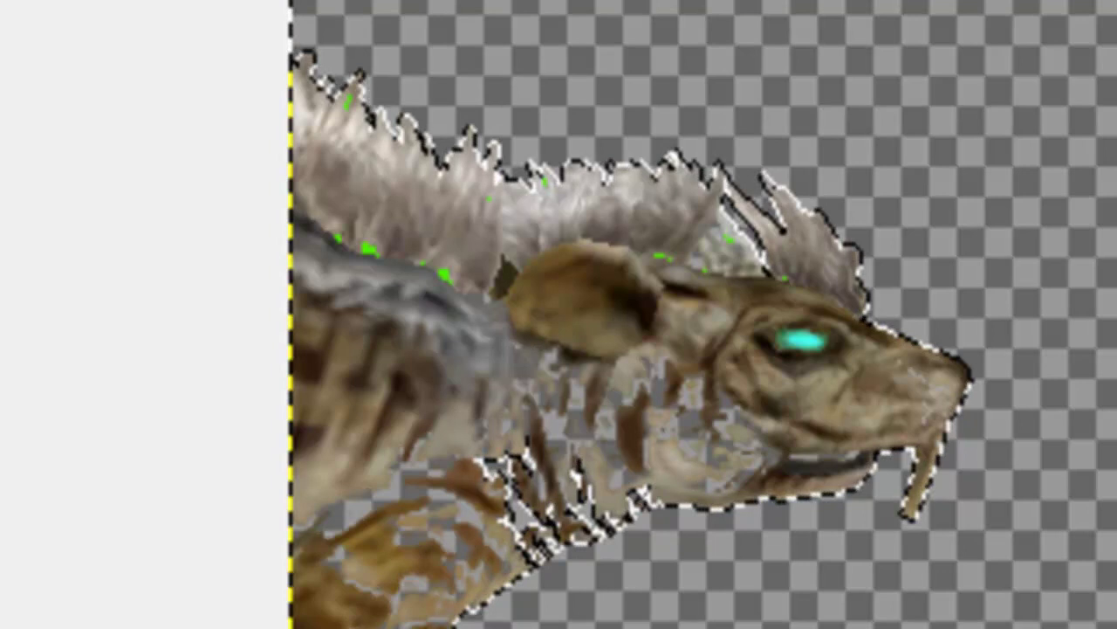
pyautogui.hotkey('ctrl', 'z')
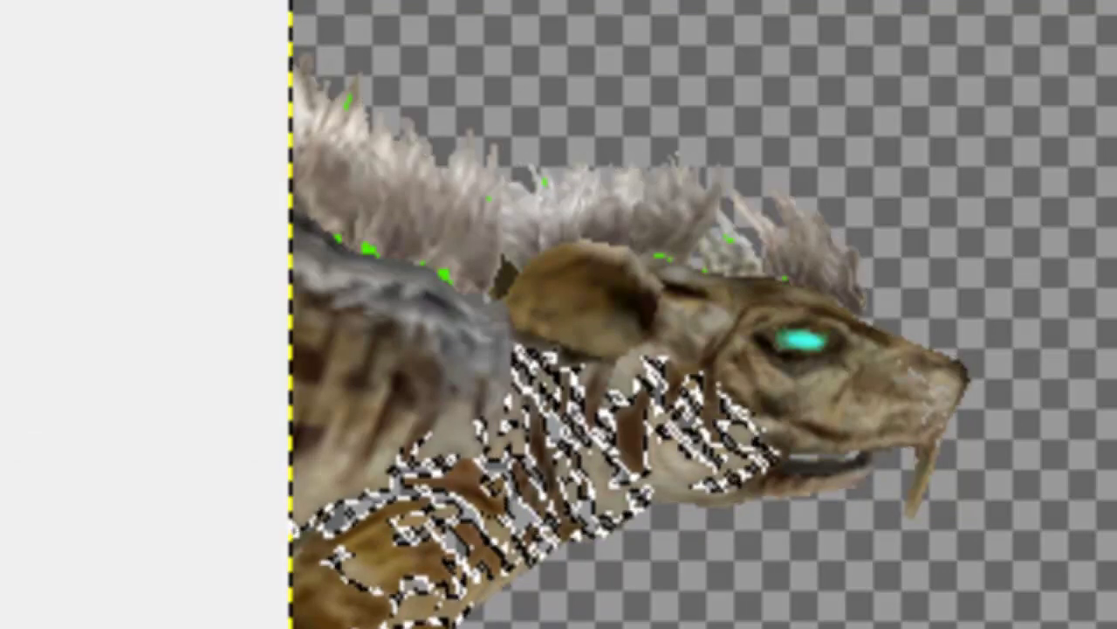
pyautogui.press('Delete')
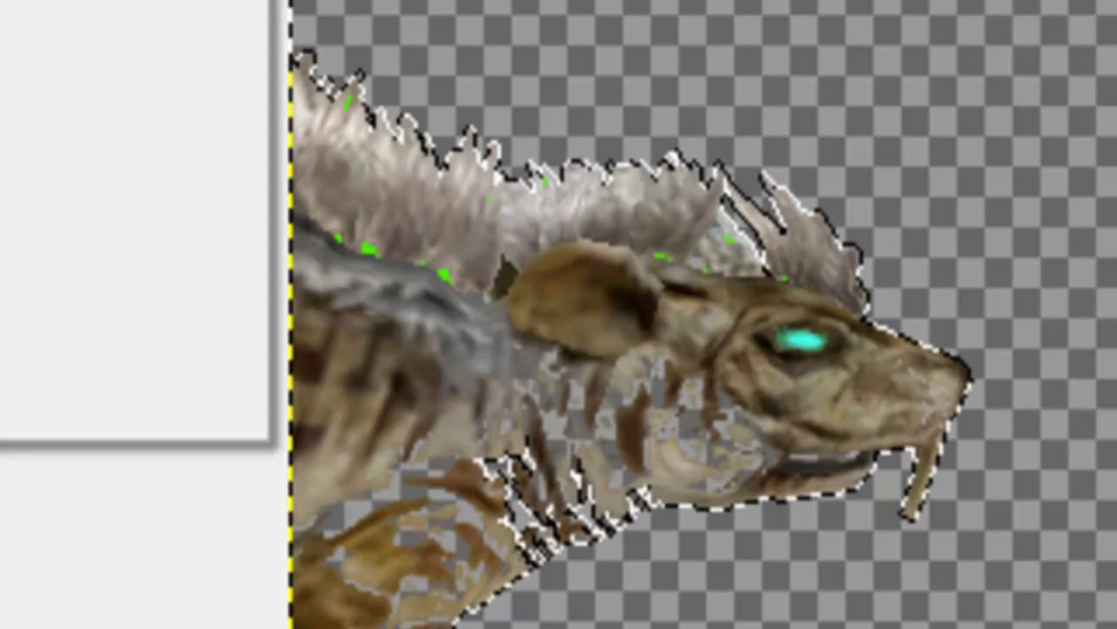
pyautogui.hotkey('ctrl', 'z')
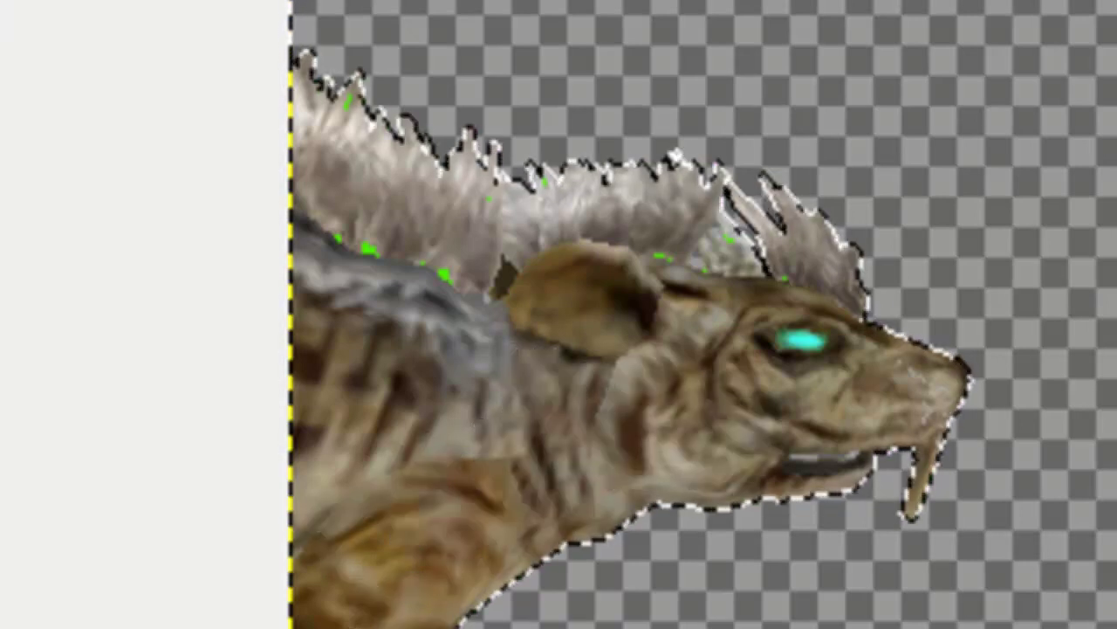
# Fuzzy-select the green spot left along the creature's back beneath the mane
pyautogui.click(442, 282)
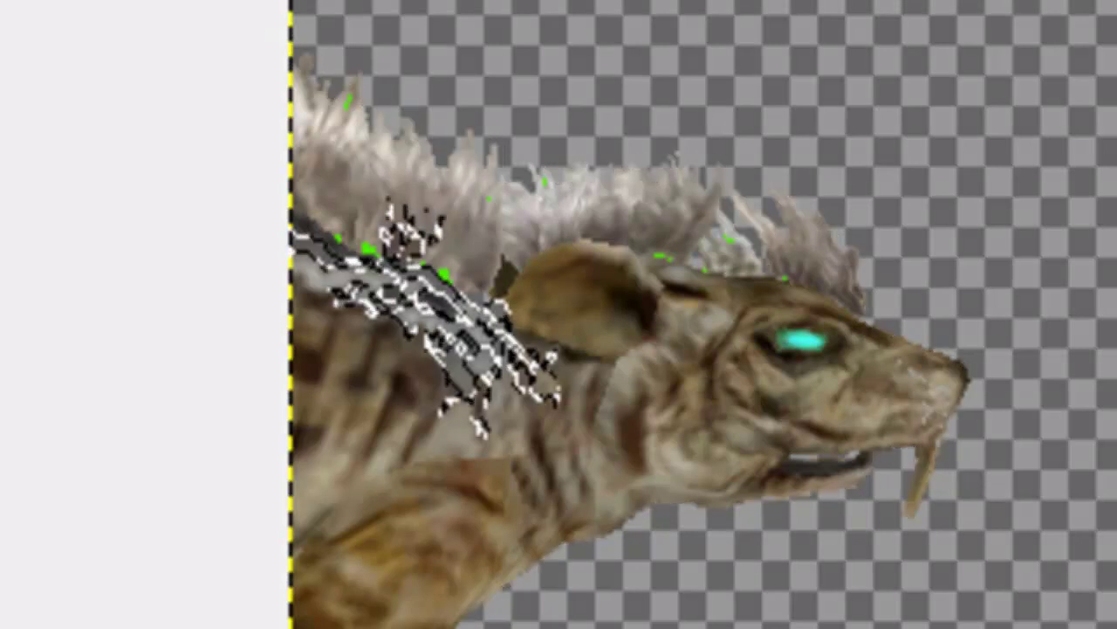
pyautogui.click(444, 275)
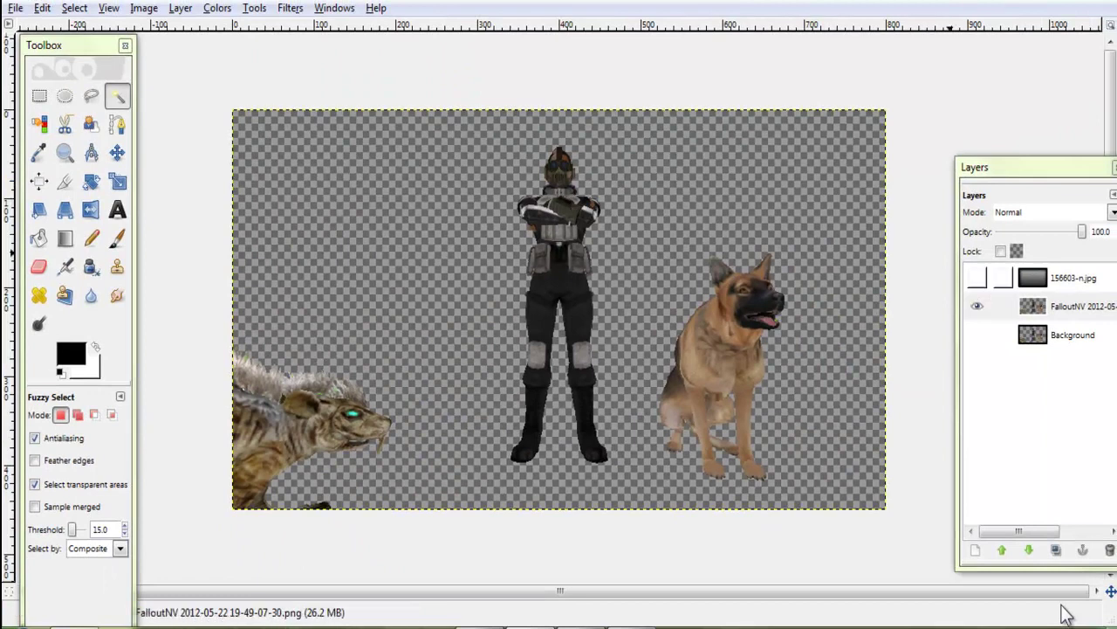
# Show the 156603-n.jpg backdrop layer and try to move it below the FalloutNV layer
pyautogui.click(977, 278)
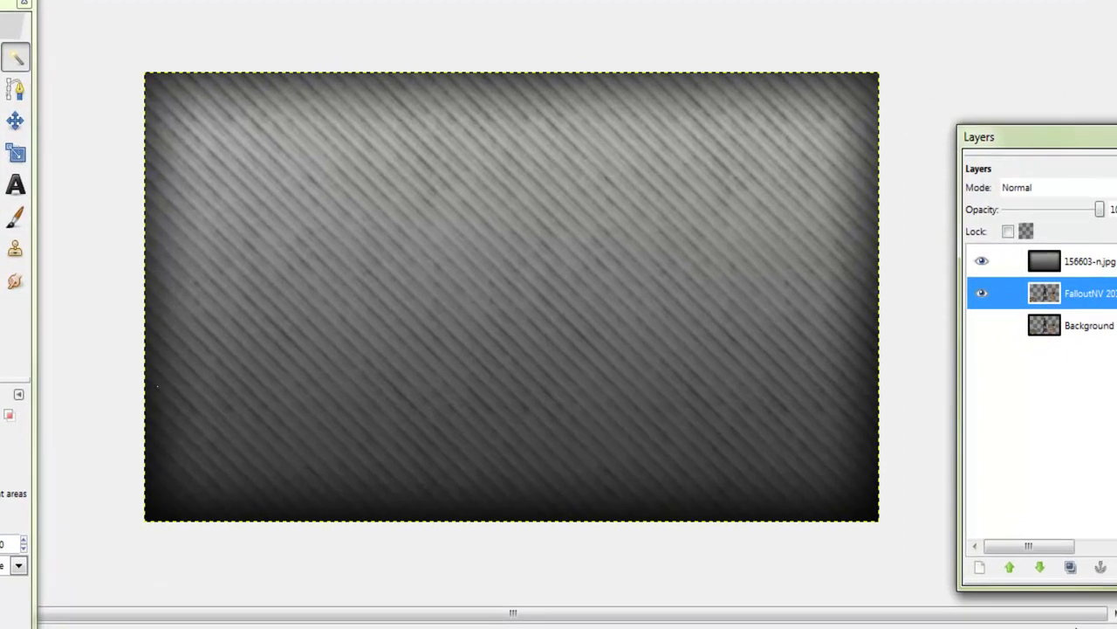
pyautogui.moveTo(1045, 262); pyautogui.dragTo(1043, 302)
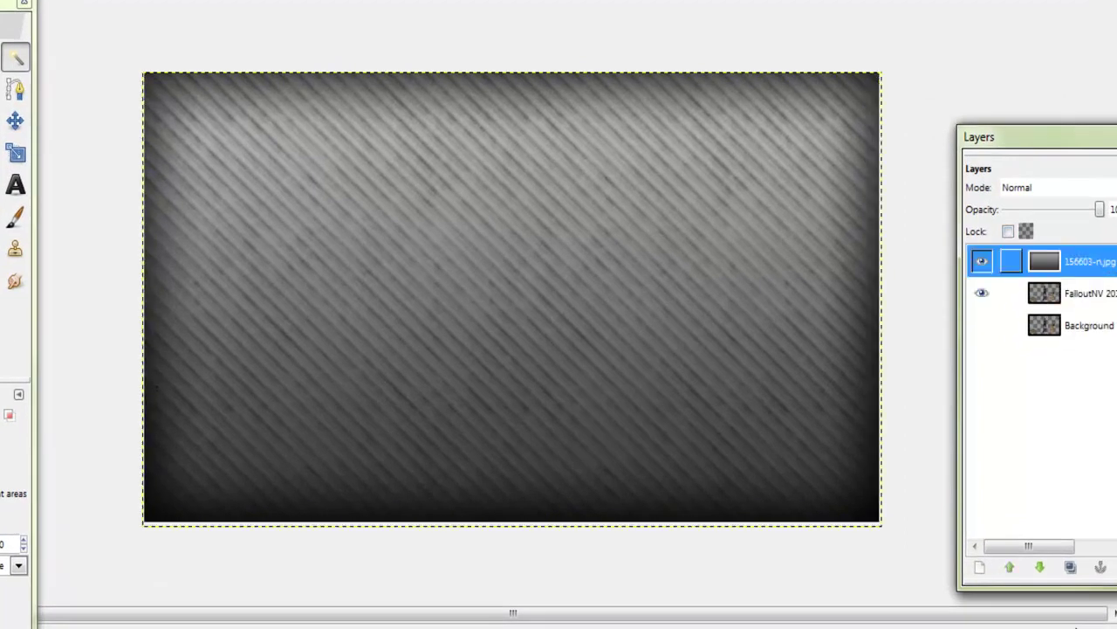
pyautogui.rightClick(1082, 293)
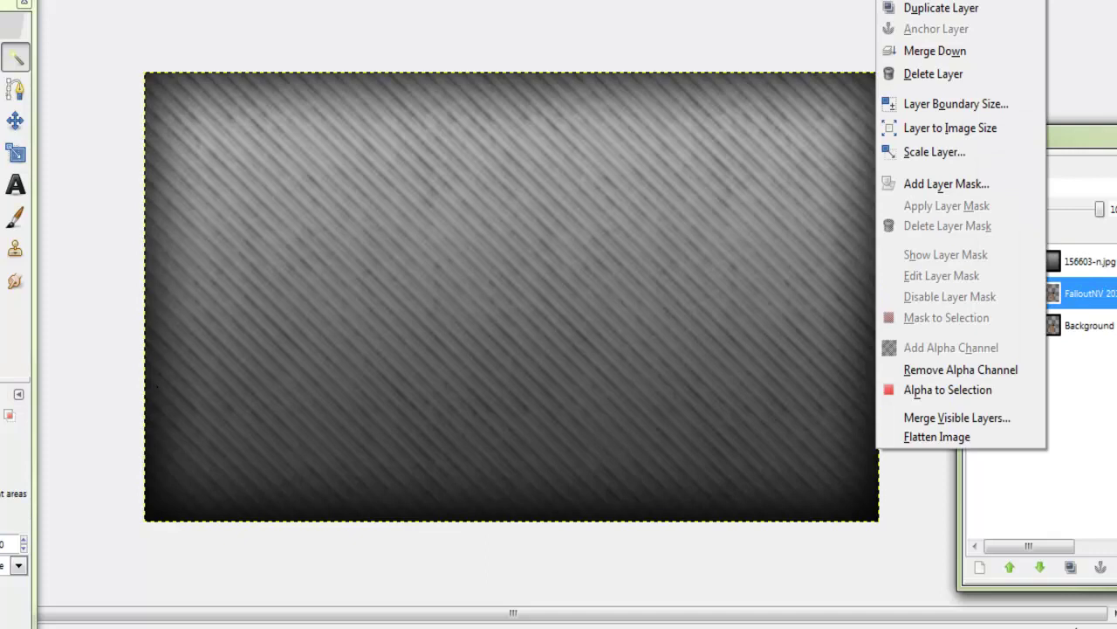
pyautogui.press('Escape')
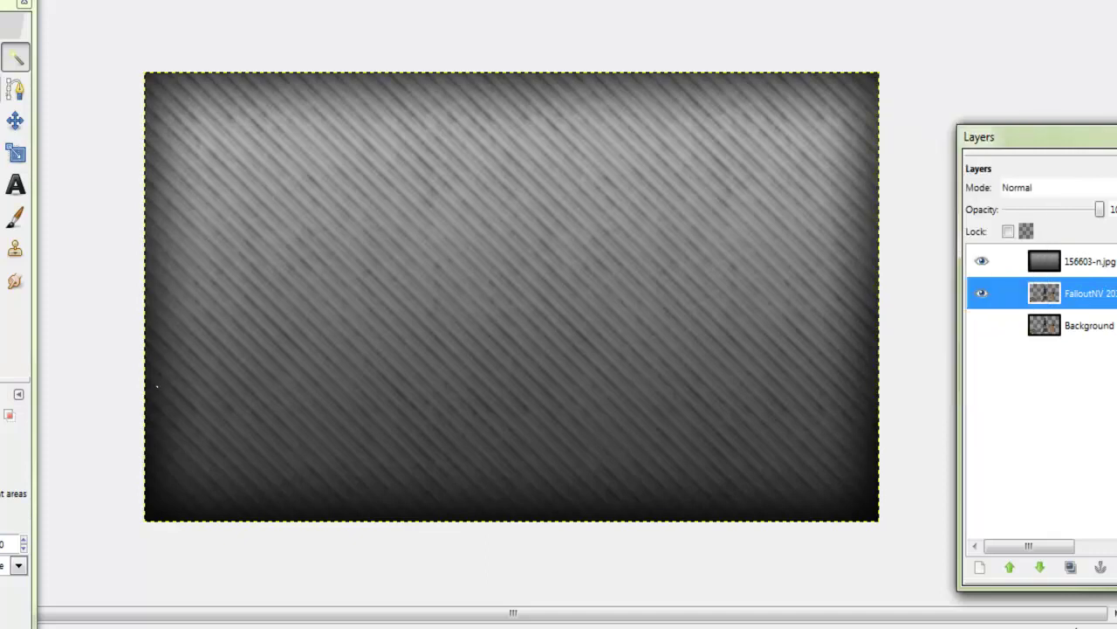
# Try to rearrange the layer stack so the FalloutNV layer sits above the 156603-n.jpg backdrop
pyautogui.click(15, 120)
pyautogui.moveTo(1013, 261); pyautogui.dragTo(1080, 331)
pyautogui.moveTo(1044, 293); pyautogui.dragTo(1045, 261)
pyautogui.doubleClick(1045, 267)
pyautogui.press('Escape')
# Remove the alpha channel from the 156603-n.jpg layer and retry moving it beneath the FalloutNV layer
pyautogui.rightClick(1044, 261)
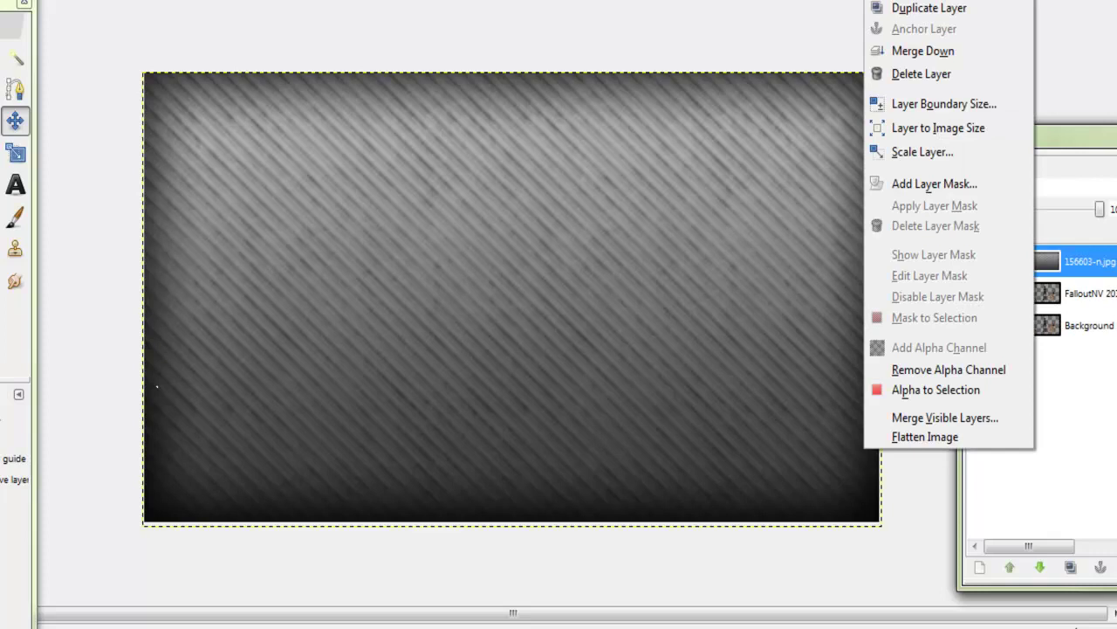
pyautogui.click(948, 369)
pyautogui.moveTo(1045, 261); pyautogui.dragTo(1054, 314)
pyautogui.press('u')
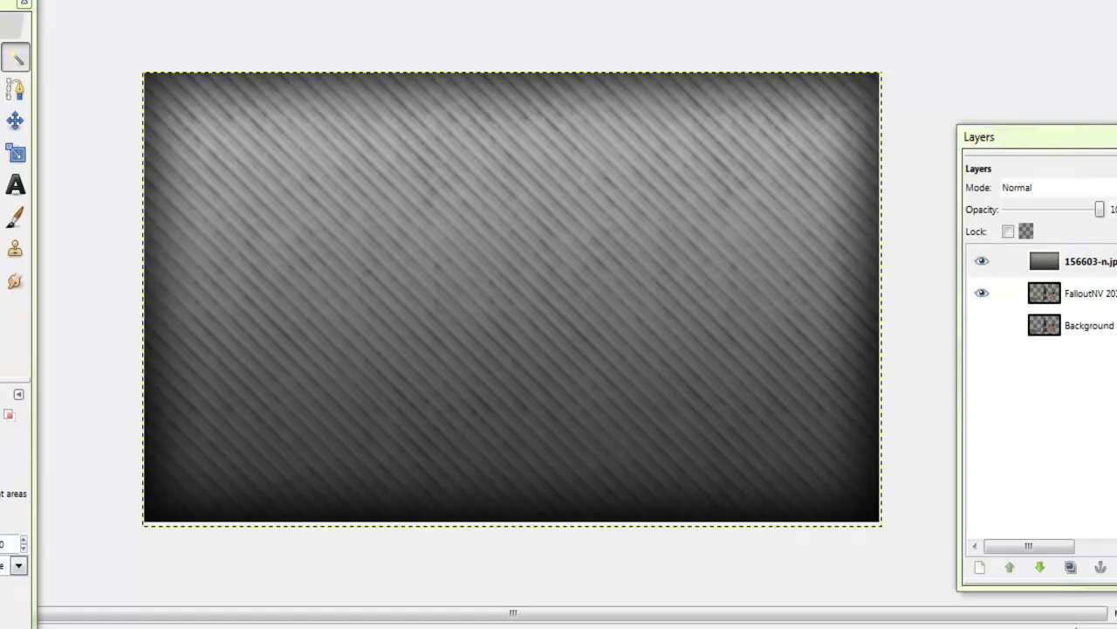
pyautogui.click(15, 120)
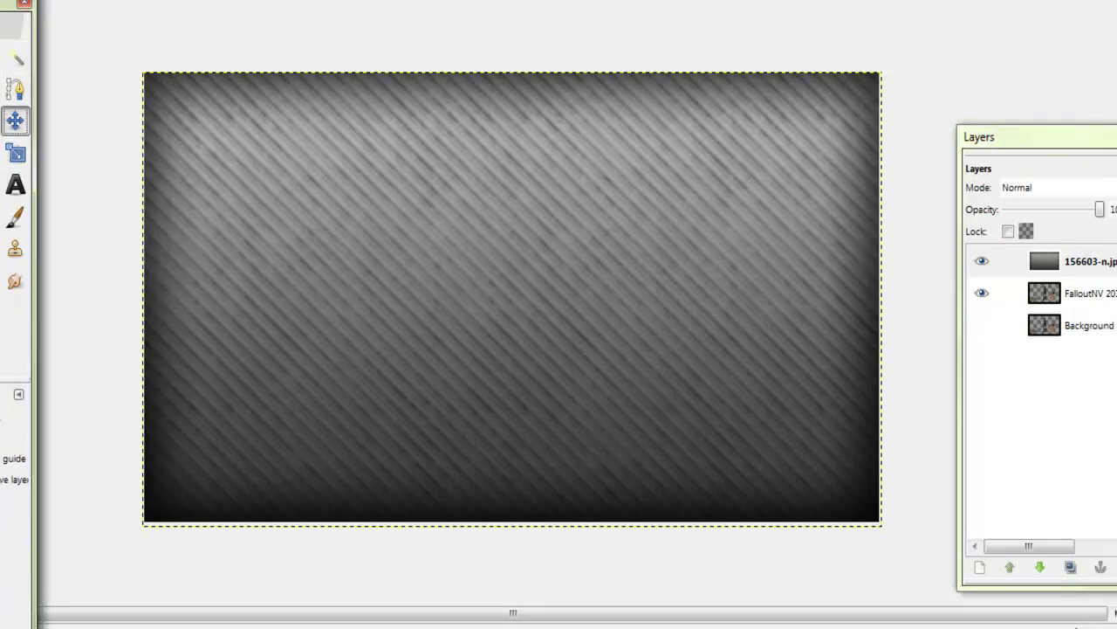
pyautogui.doubleClick(1044, 294)
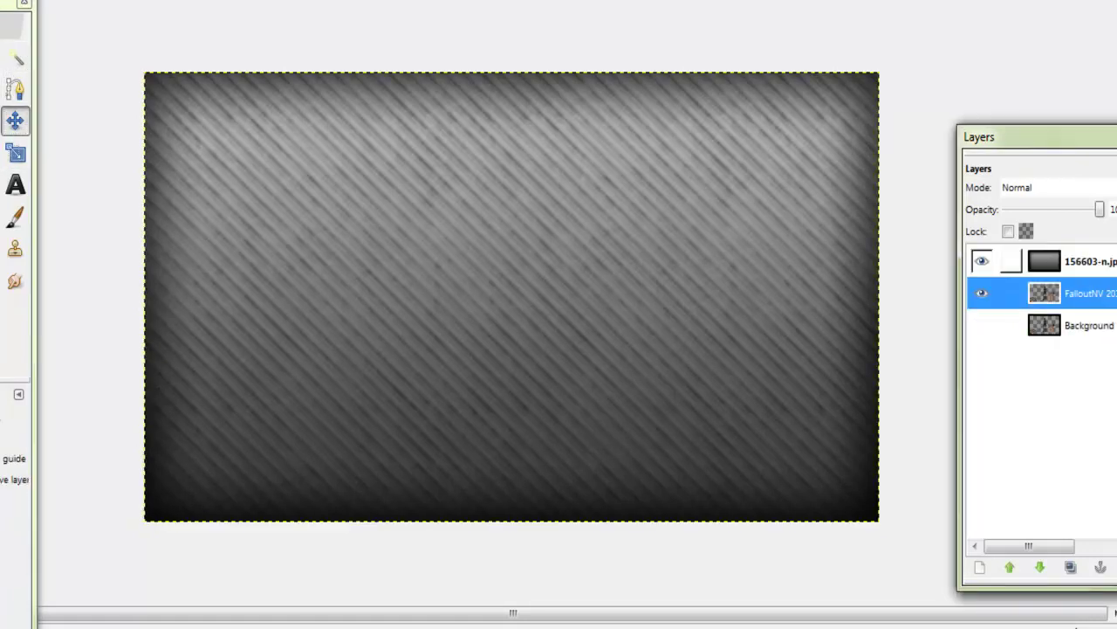
pyautogui.click(154, 116)
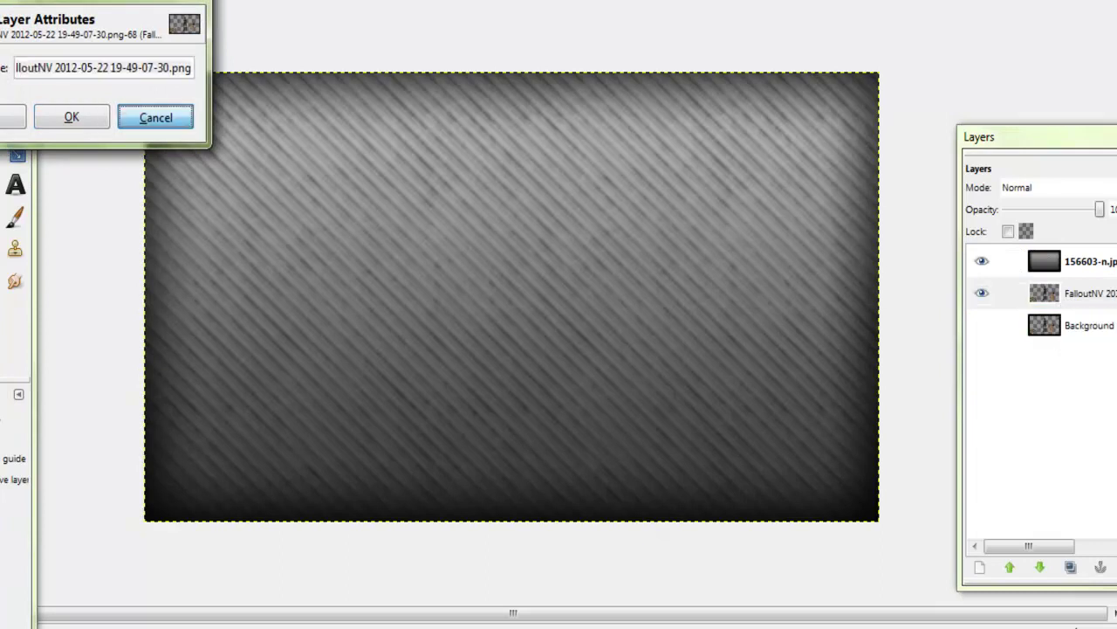
# Hide the 156603-n.jpg layer and delete the Background layer
pyautogui.click(982, 261)
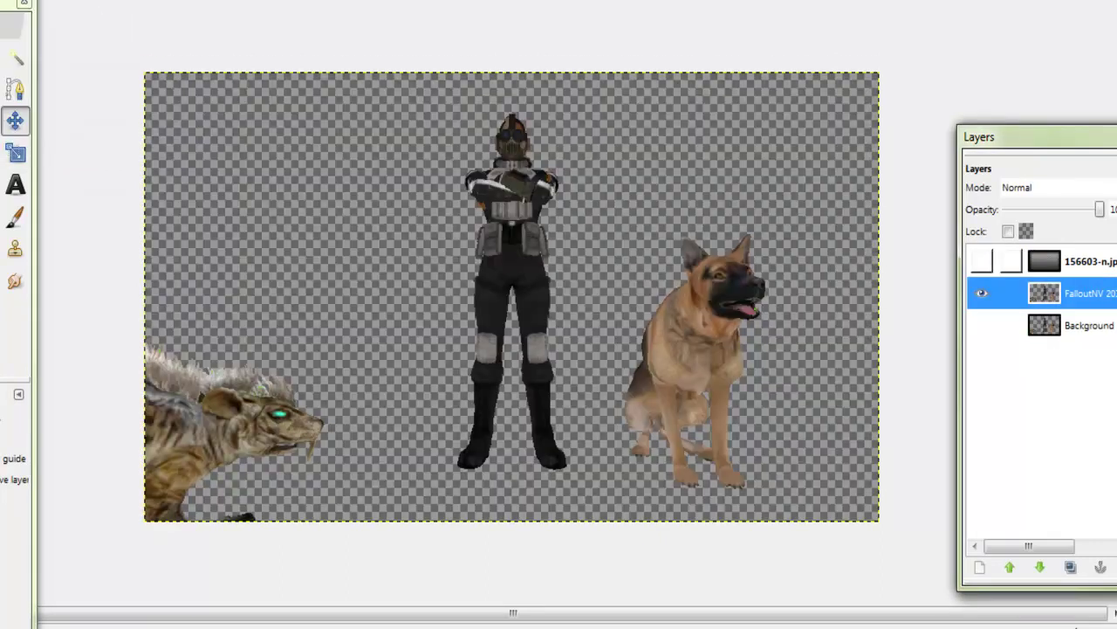
pyautogui.moveTo(1046, 262); pyautogui.dragTo(1059, 309)
pyautogui.rightClick(1050, 326)
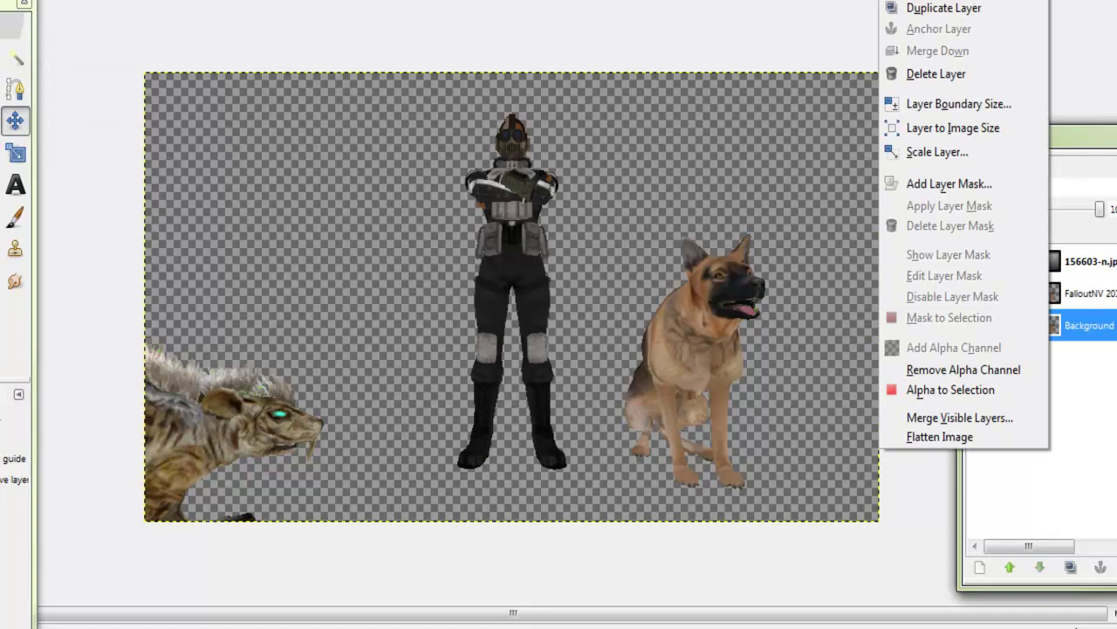
pyautogui.click(937, 74)
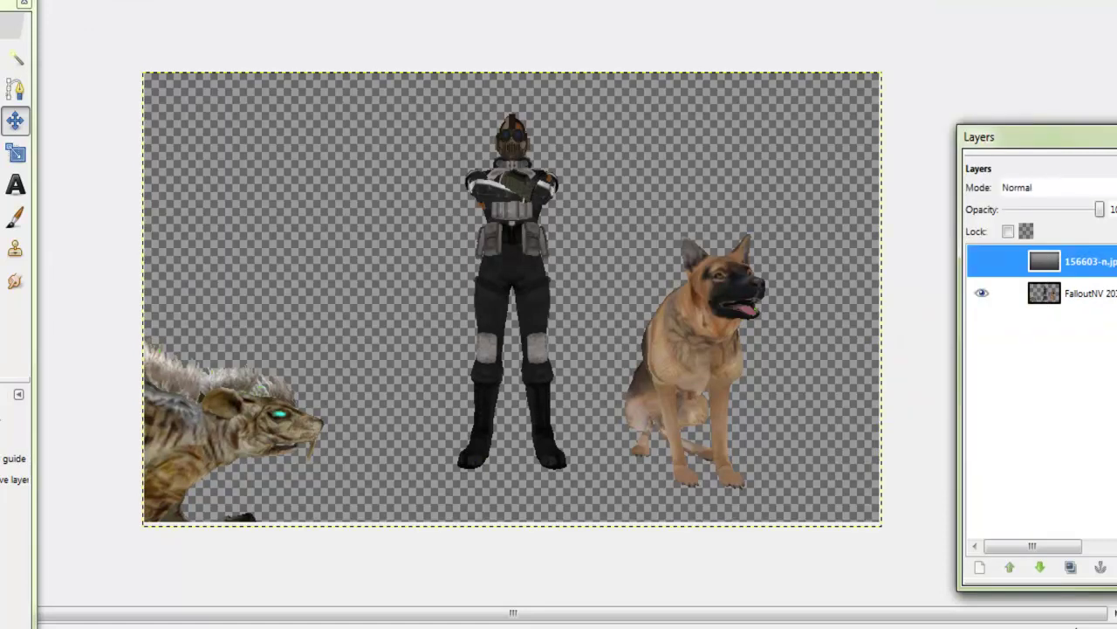
# Try to raise the FalloutNV layer above the 156603-n.jpg layer and hide the FalloutNV layer
pyautogui.moveTo(1046, 293); pyautogui.dragTo(1030, 250)
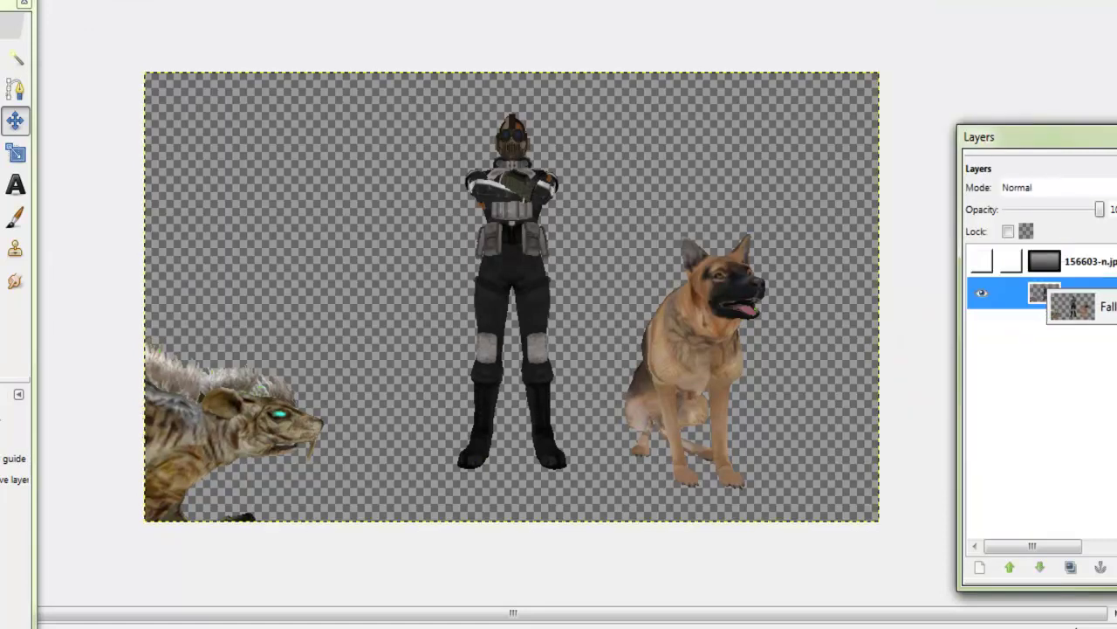
pyautogui.moveTo(1044, 291); pyautogui.dragTo(1059, 320)
pyautogui.click(981, 294)
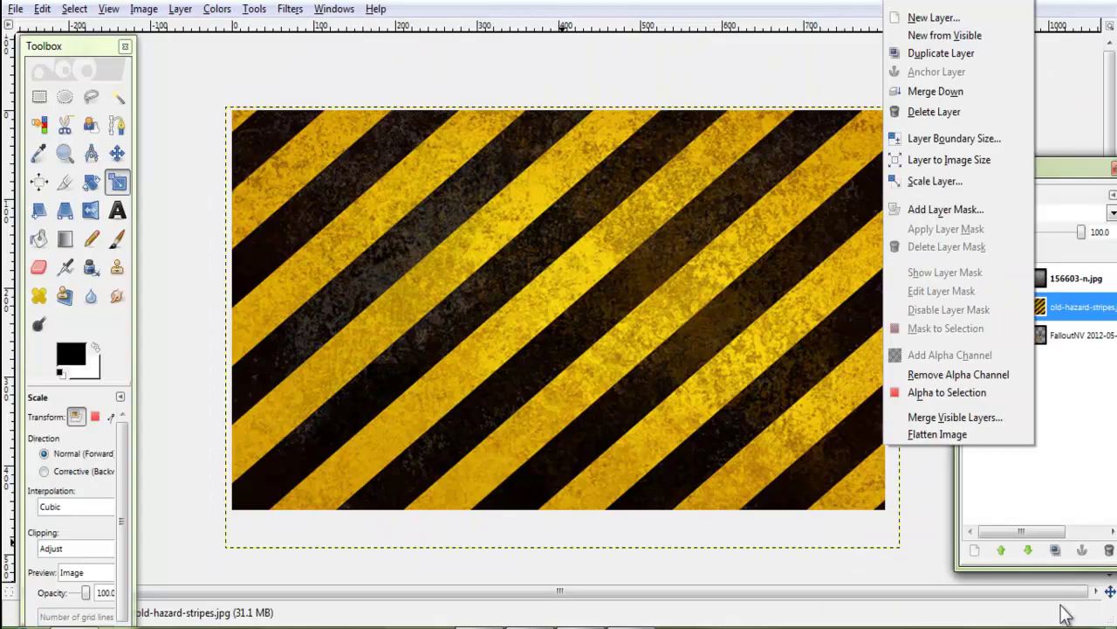
# Lower the old-hazard-stripes layer one position so it lies beneath the FalloutNV layer
pyautogui.click(1065, 614)
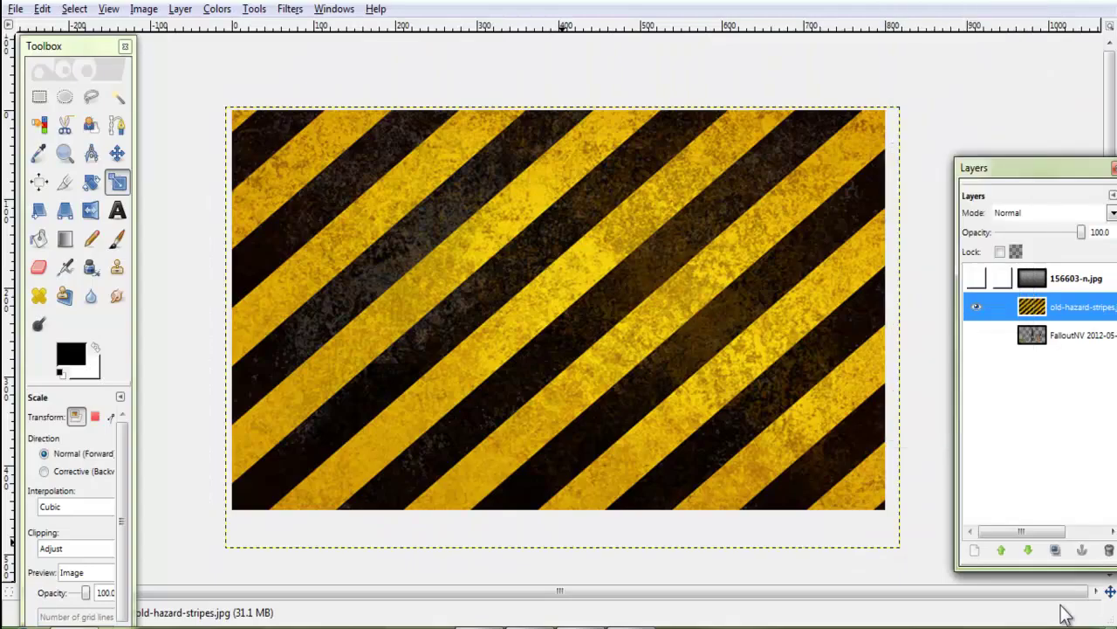
pyautogui.click(1029, 549)
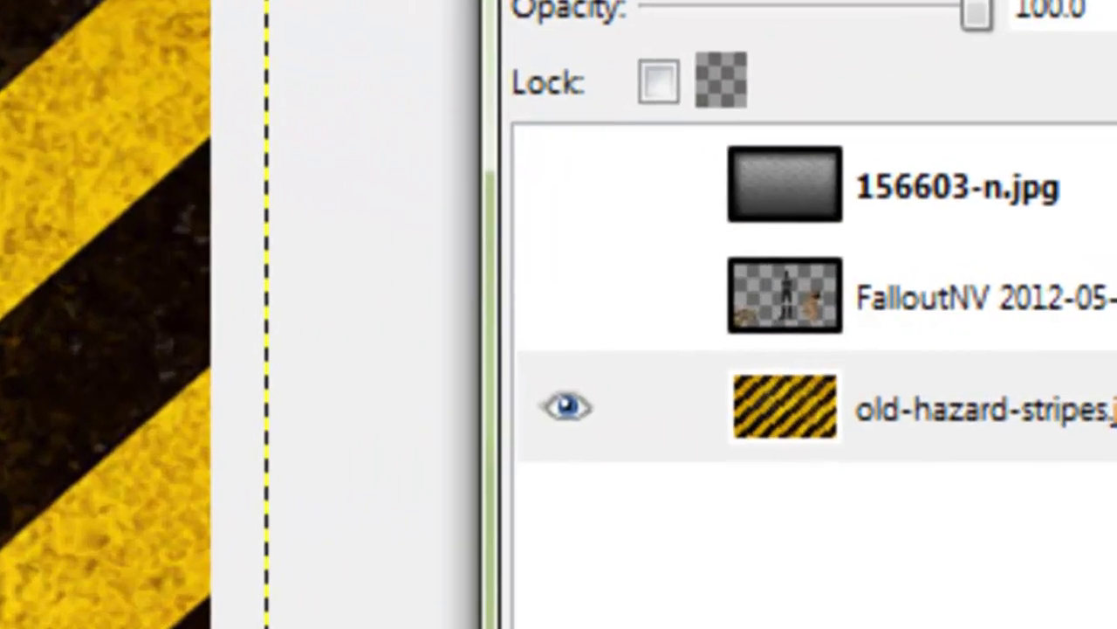
pyautogui.click(652, 627)
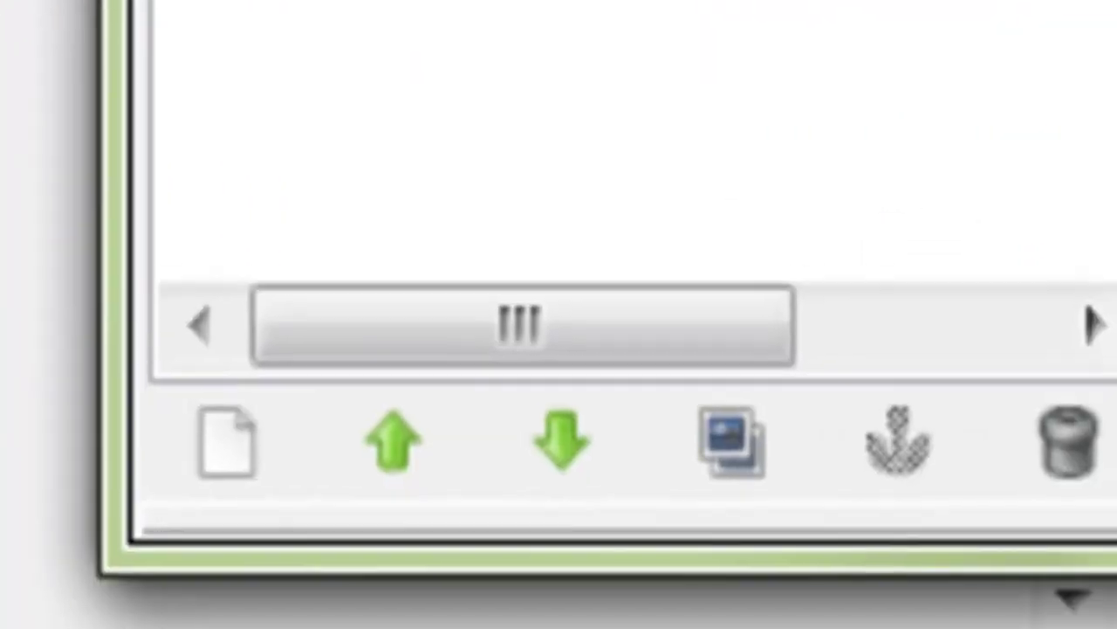
pyautogui.click(899, 5)
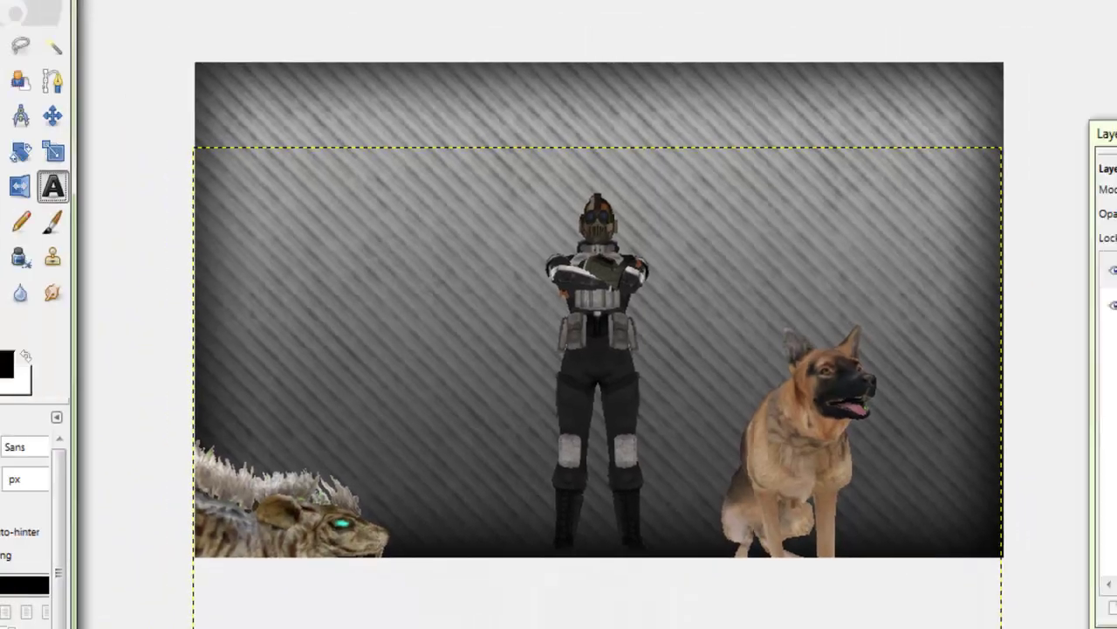
# Add a text box across the upper part of the image reading "Me And Herbert With Sheeba", using the selected font in the editor
pyautogui.moveTo(138, 55); pyautogui.dragTo(643, 203)
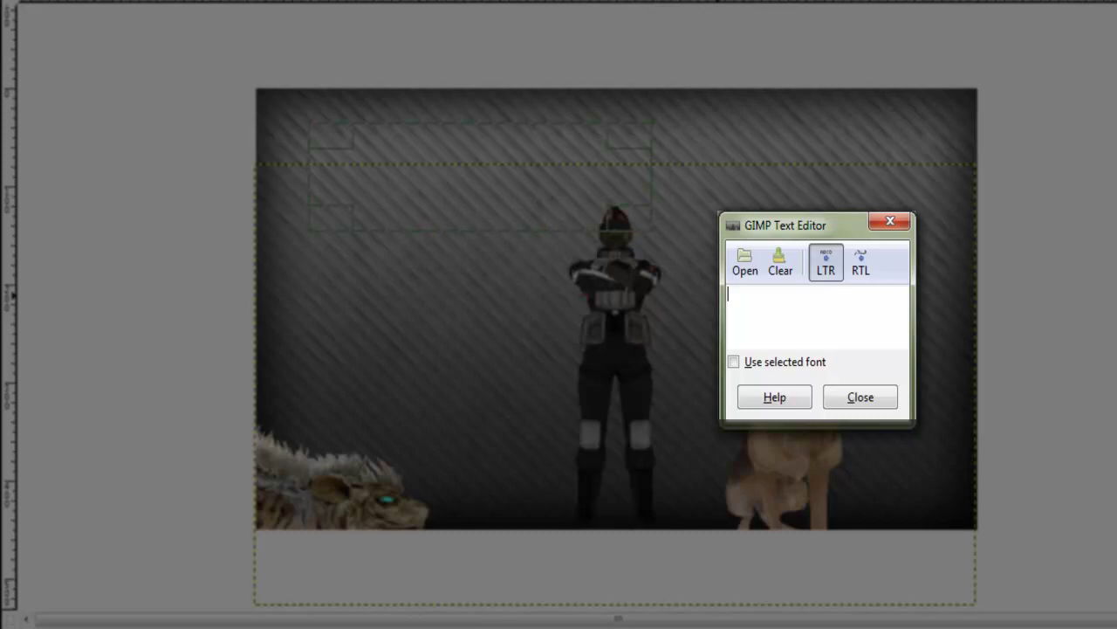
pyautogui.write('Me An')
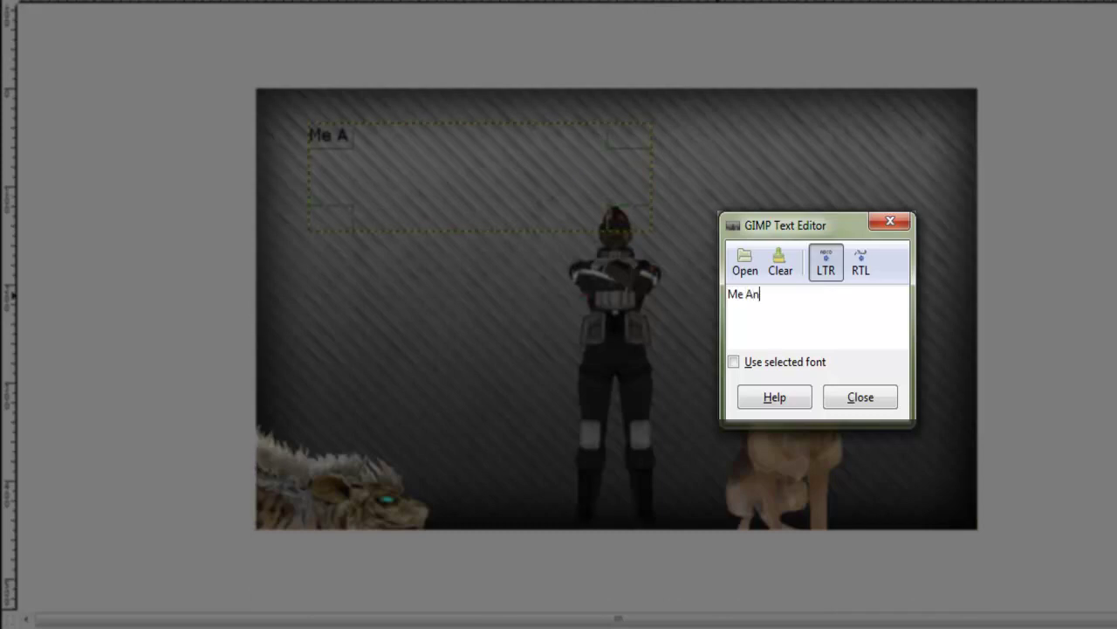
pyautogui.write('d Herbert ')
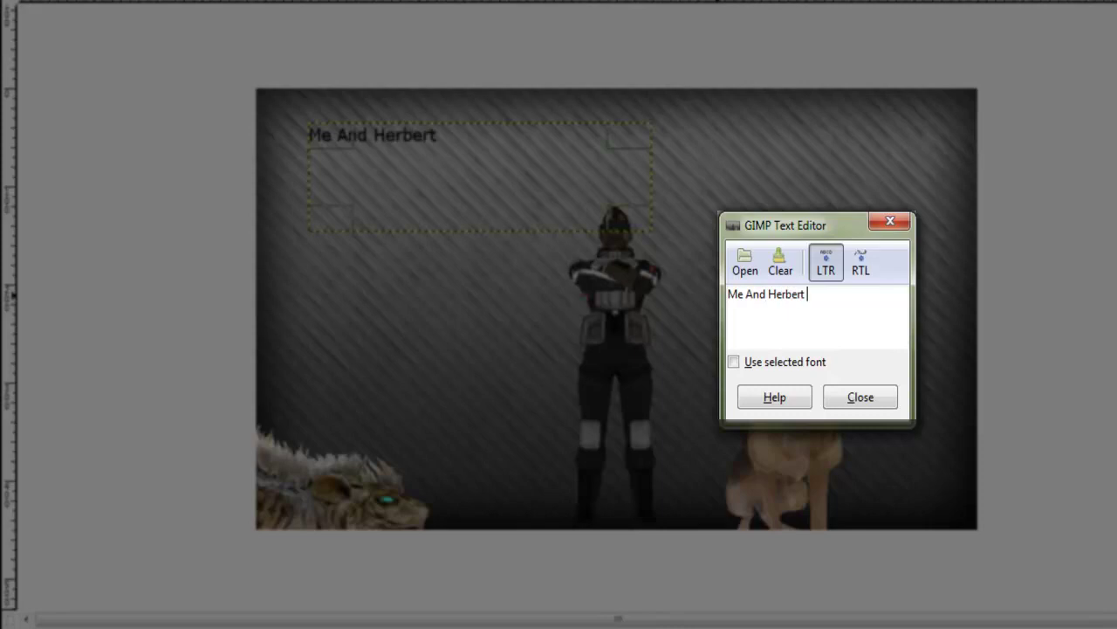
pyautogui.write('With Shee')
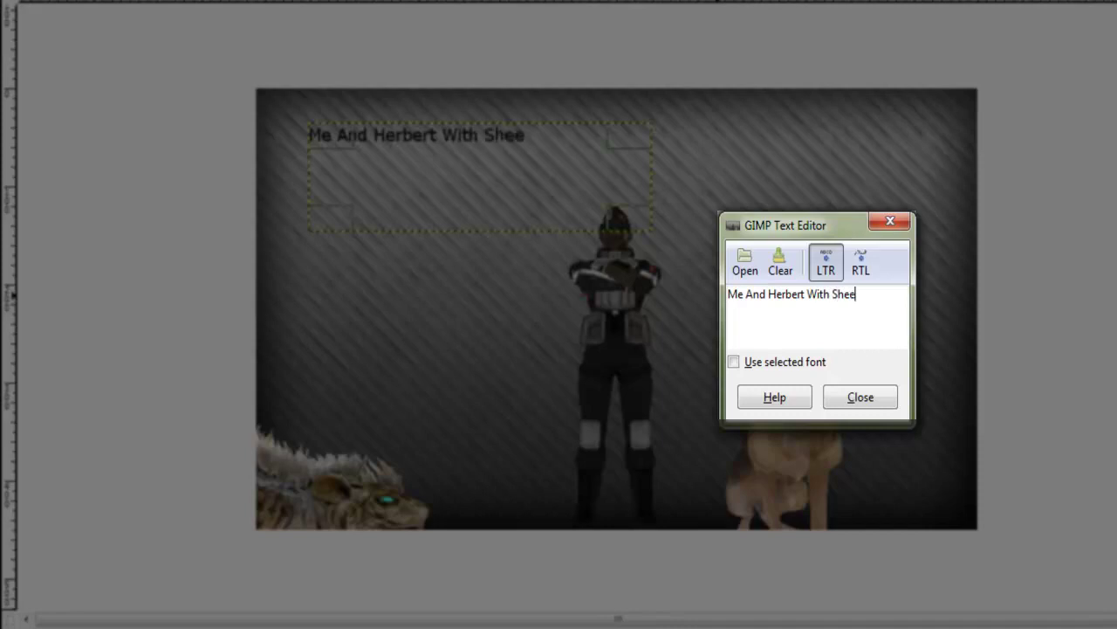
pyautogui.write('ba')
pyautogui.click(735, 362)
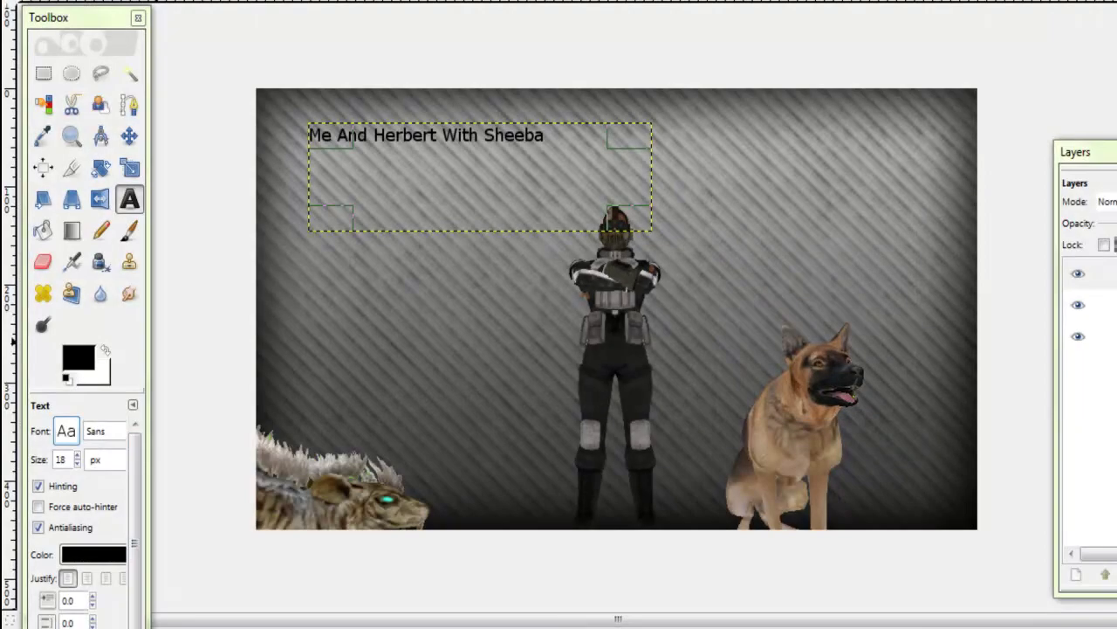
# Set the caption's font to Tiza, widen its text box to fit one line and close the text editor
pyautogui.click(66, 430)
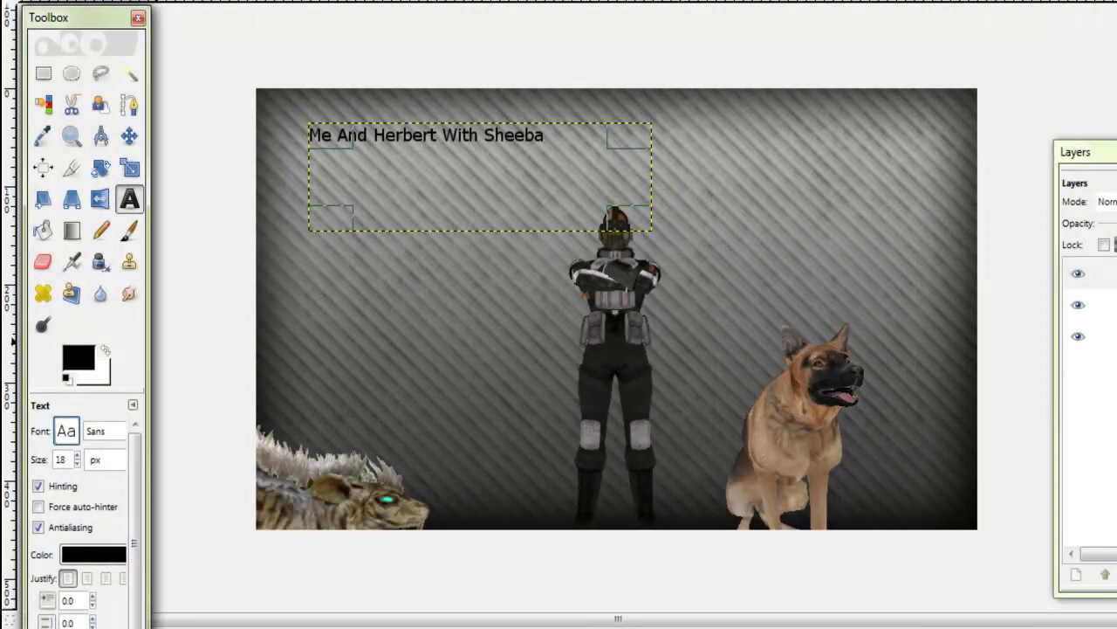
pyautogui.scroll(-10, 126, 254)
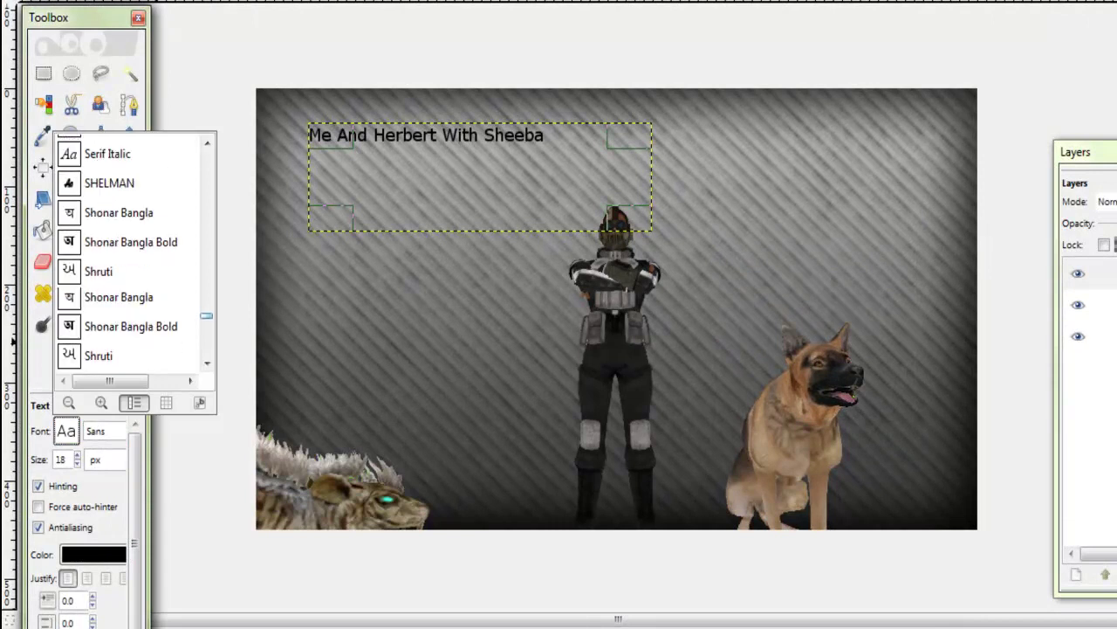
pyautogui.scroll(-10, 131, 254)
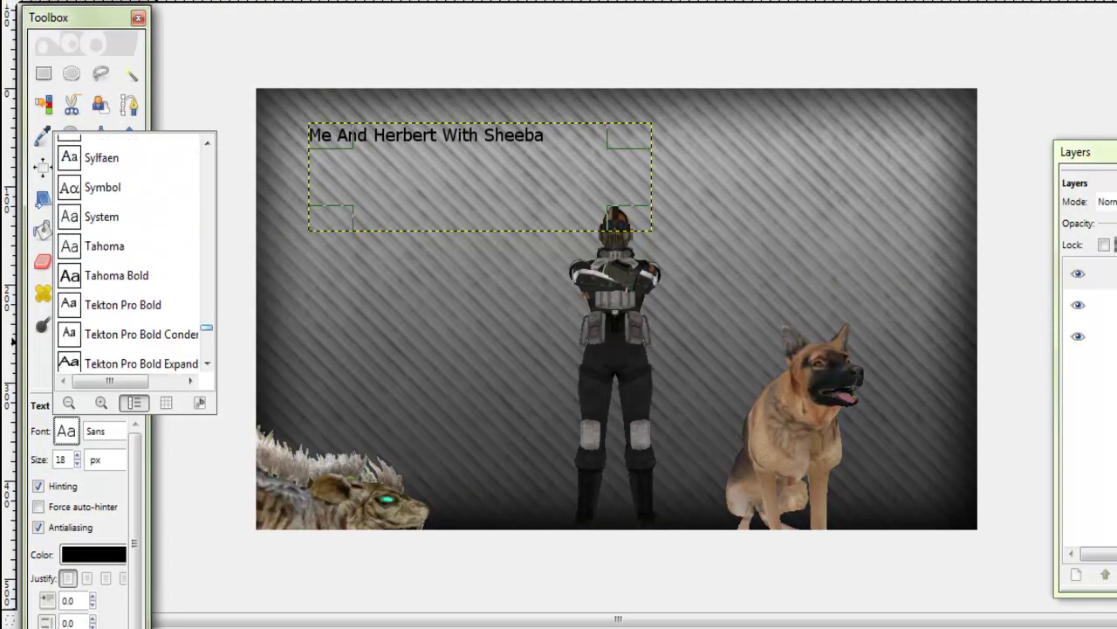
pyautogui.scroll(-3, 131, 253)
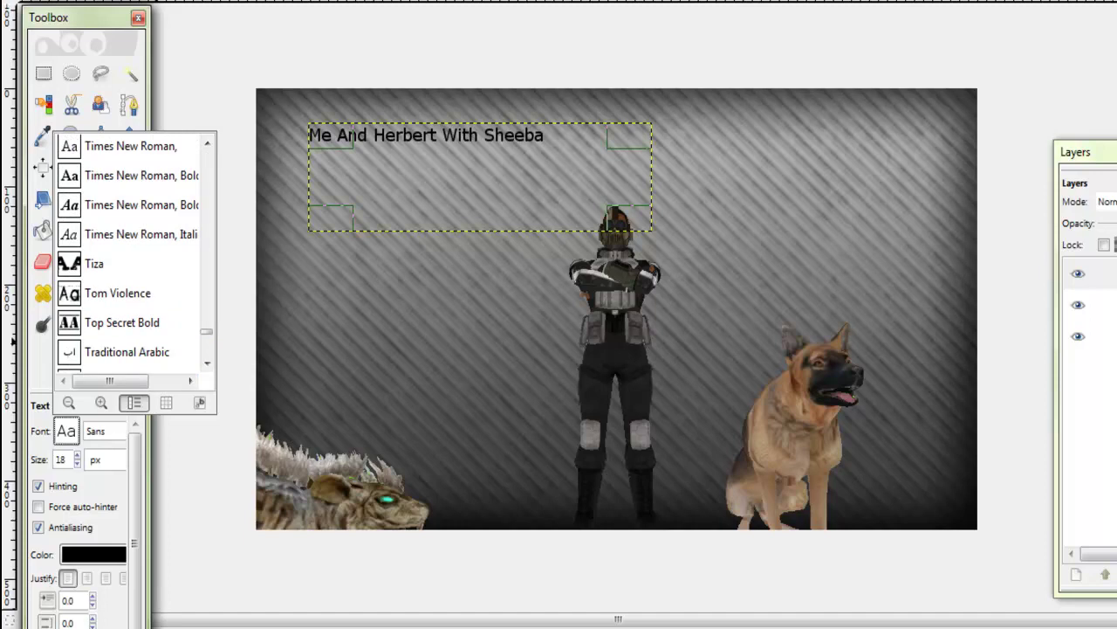
pyautogui.click(94, 264)
pyautogui.moveTo(624, 141); pyautogui.dragTo(733, 134)
pyautogui.click(860, 398)
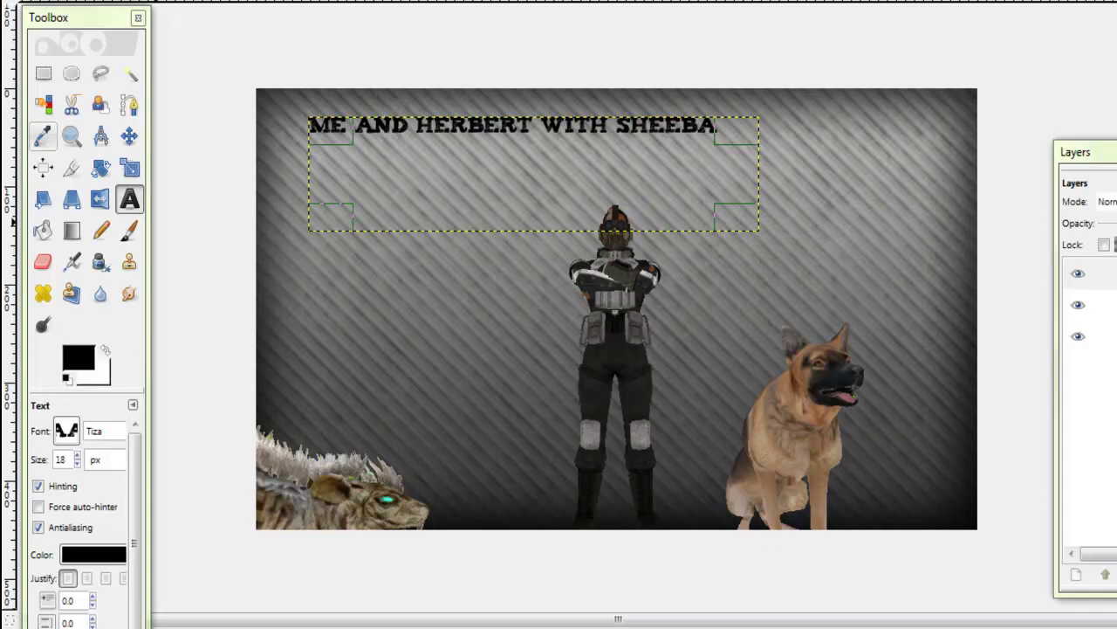
pyautogui.press('Tab')
pyautogui.click(184, 172)
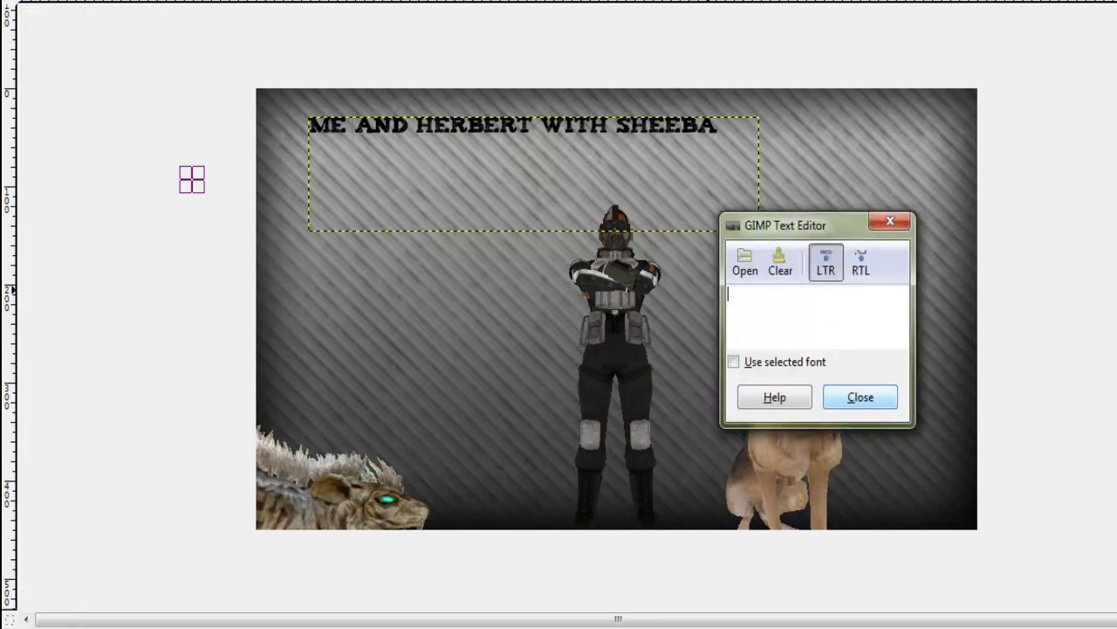
pyautogui.press('Tab')
pyautogui.press('Escape')
# Scale the caption layer to 739 × 232 pixels and shift it slightly down and to the right
pyautogui.click(129, 136)
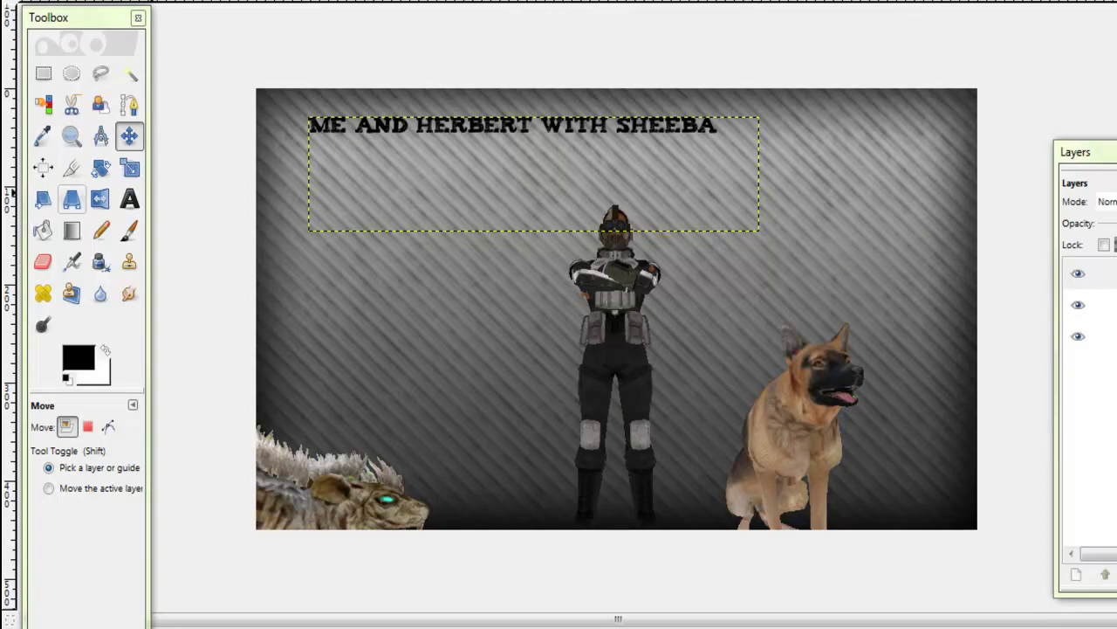
pyautogui.click(129, 168)
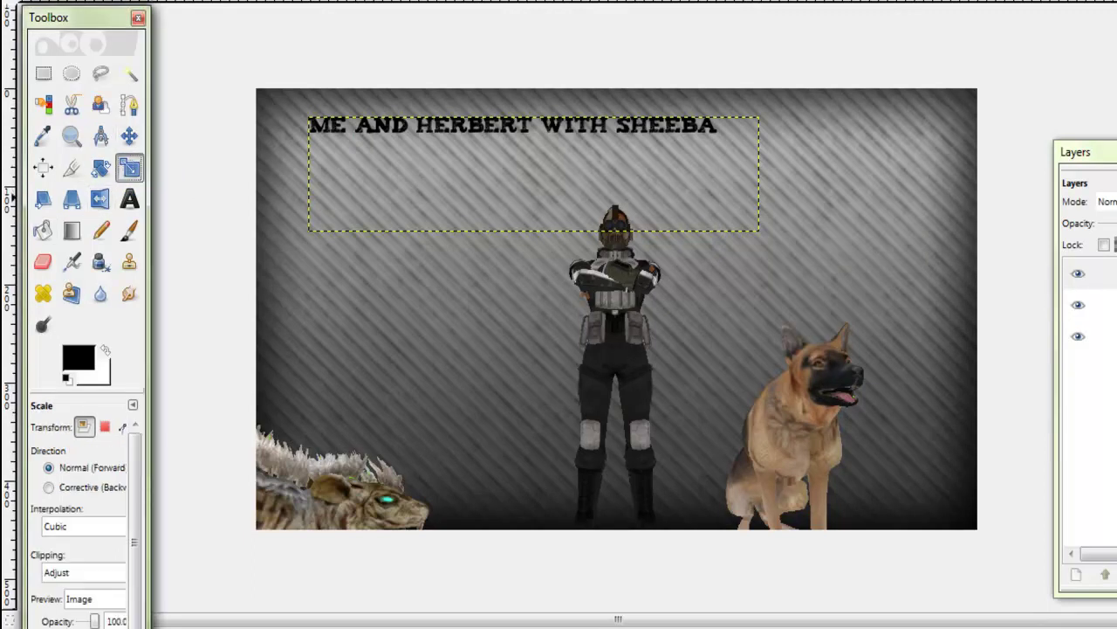
pyautogui.click(309, 175)
pyautogui.moveTo(792, 141); pyautogui.dragTo(805, 140)
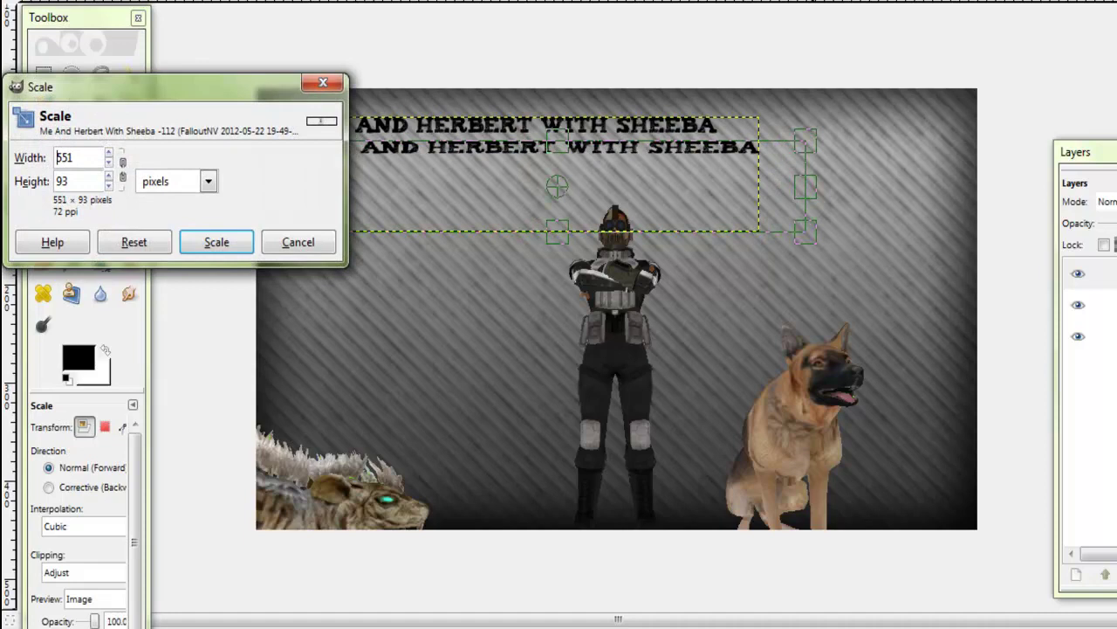
pyautogui.moveTo(805, 232); pyautogui.dragTo(971, 367)
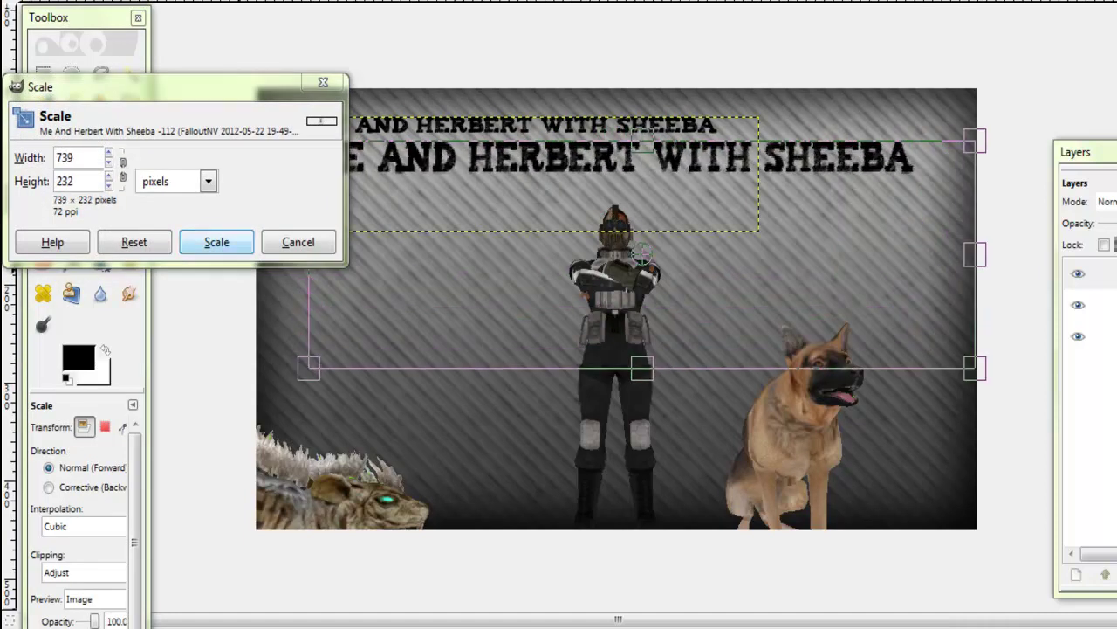
pyautogui.click(216, 242)
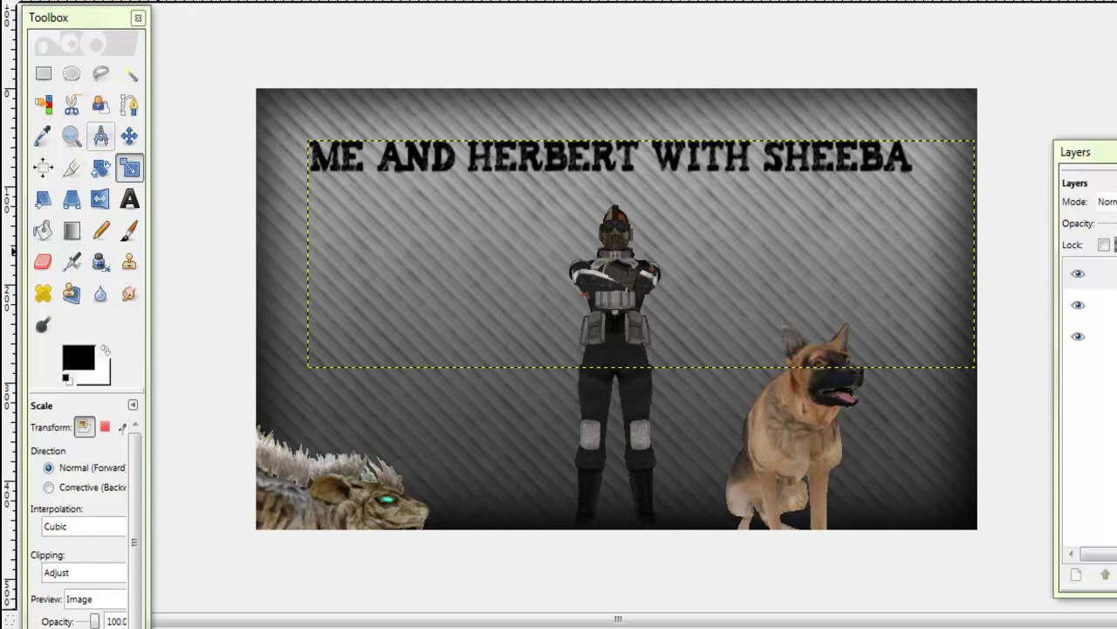
pyautogui.click(129, 135)
pyautogui.moveTo(640, 251); pyautogui.dragTo(660, 263)
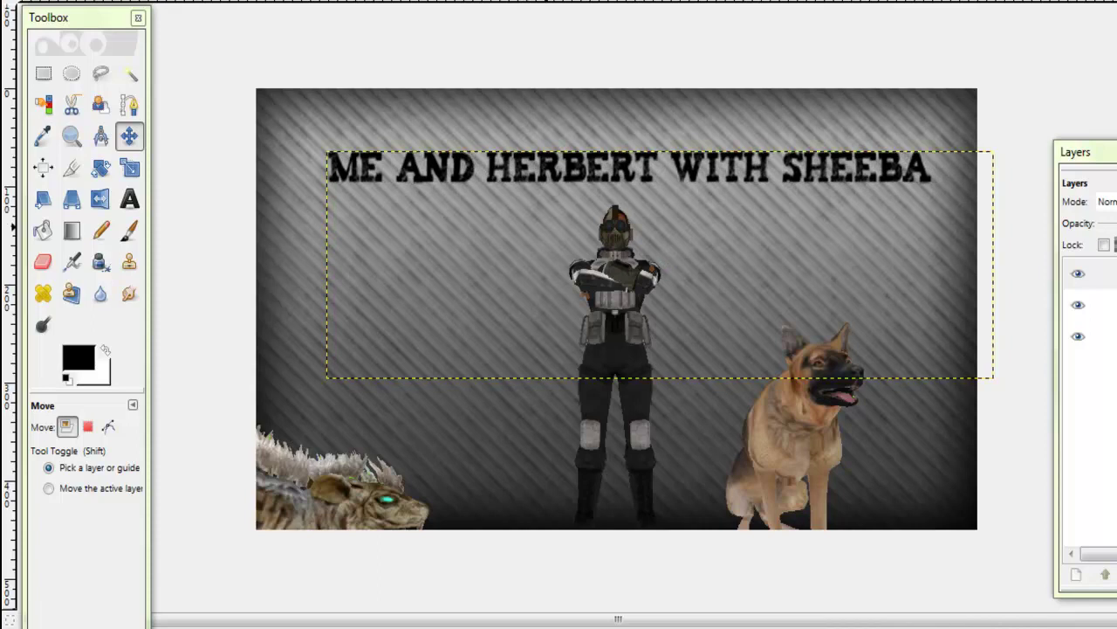
# Start opening an image as layers and go to the Fallout folder inside Pictures
pyautogui.click(15, 0)
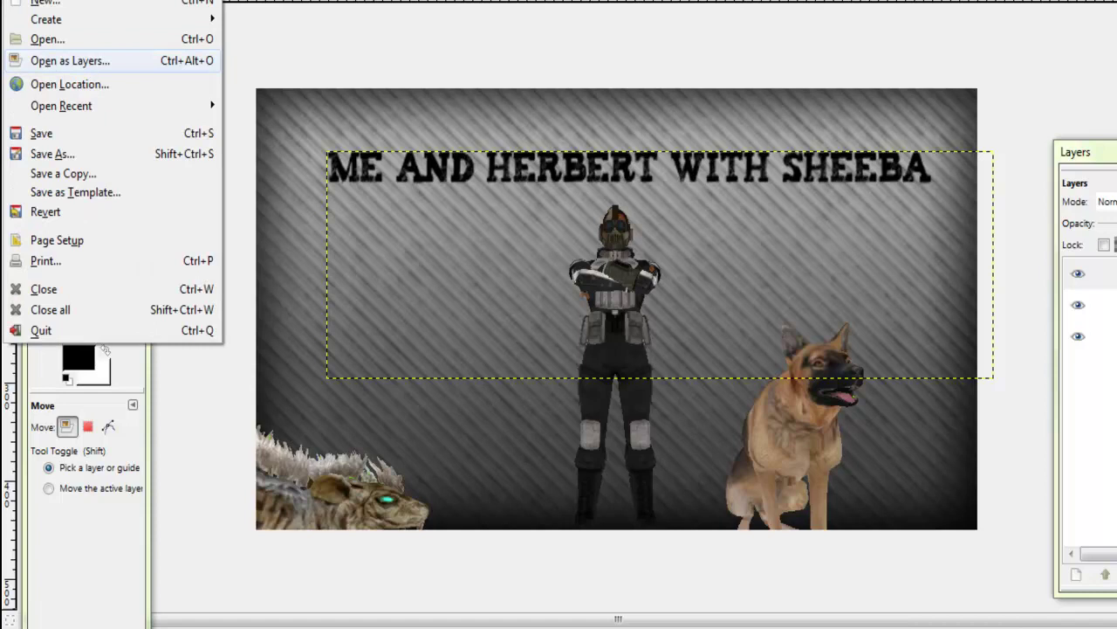
pyautogui.click(70, 60)
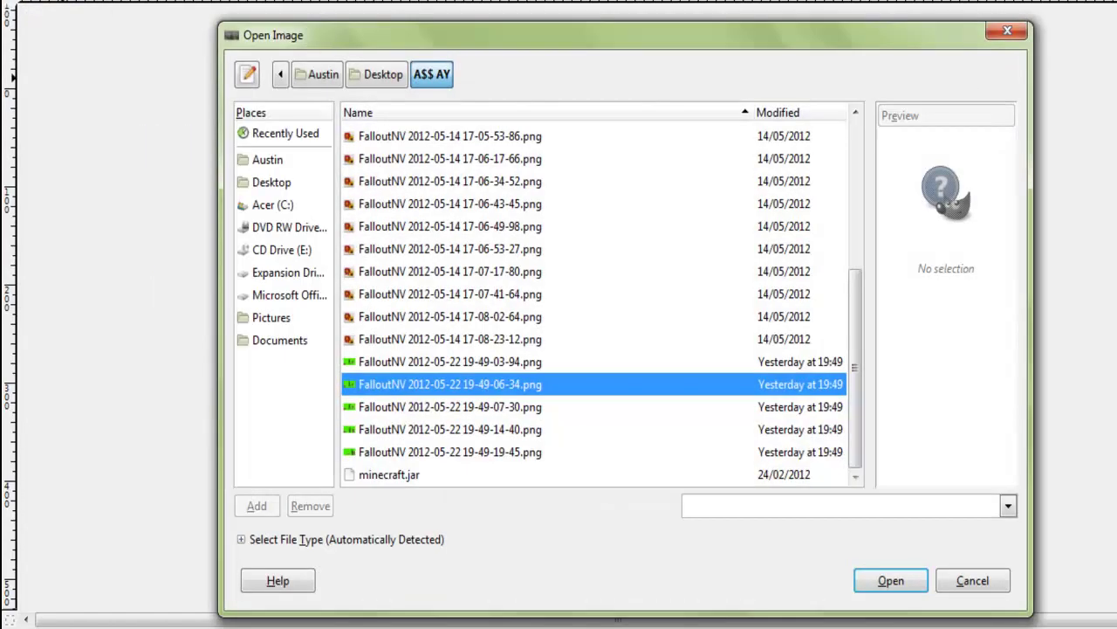
pyautogui.click(272, 318)
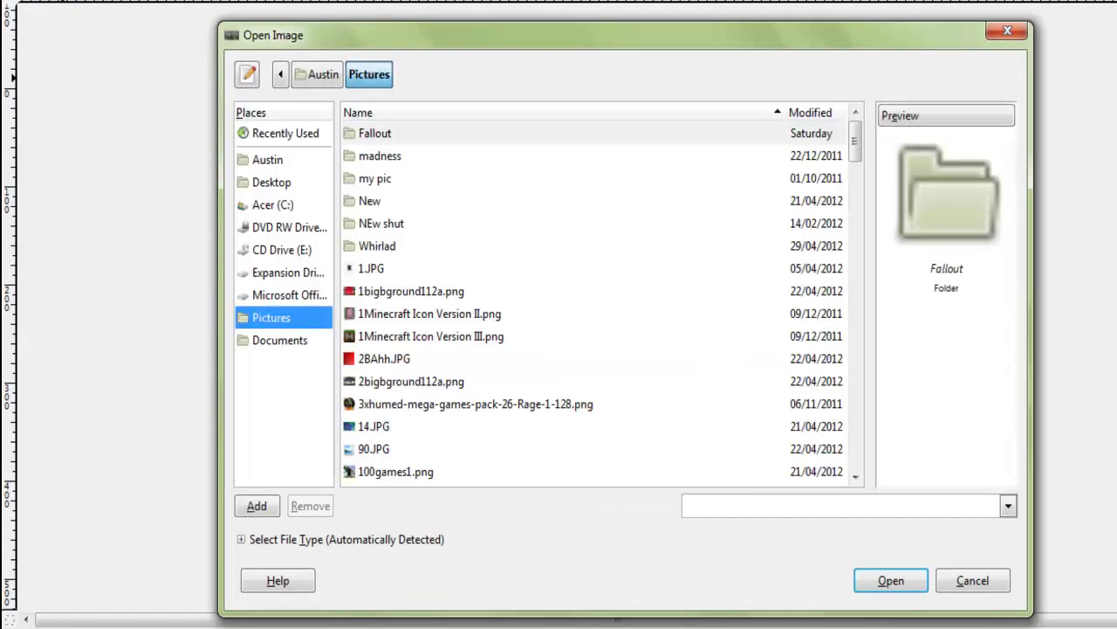
pyautogui.doubleClick(376, 134)
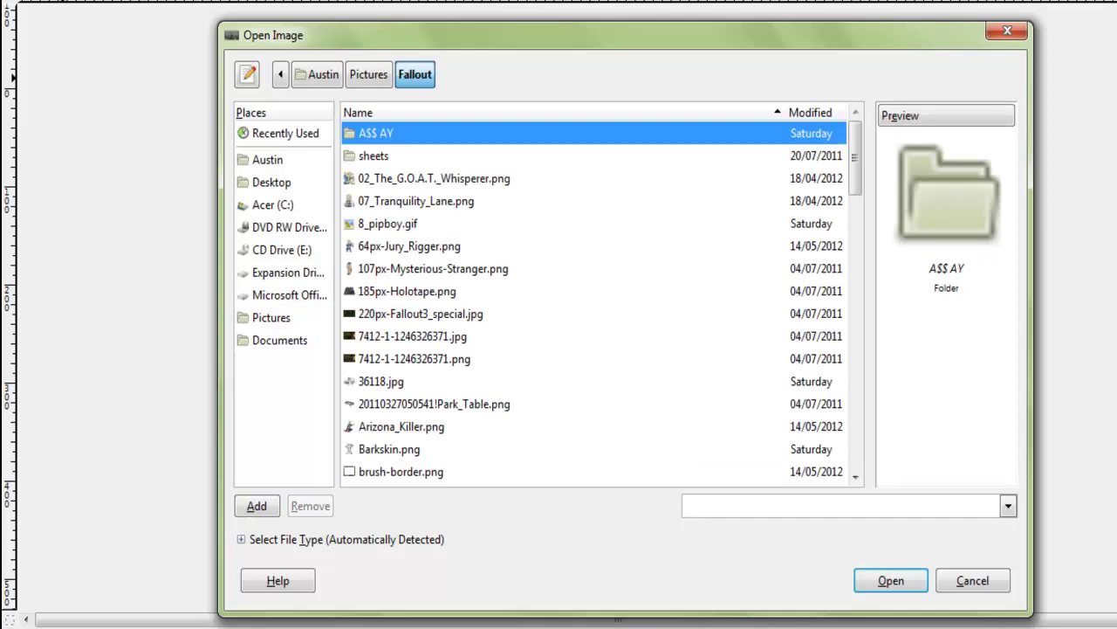
# Look through the image previews in the Fallout folder for a suitable picture to add
pyautogui.click(420, 313)
pyautogui.click(421, 269)
pyautogui.click(410, 247)
pyautogui.scroll(-3, 410, 246)
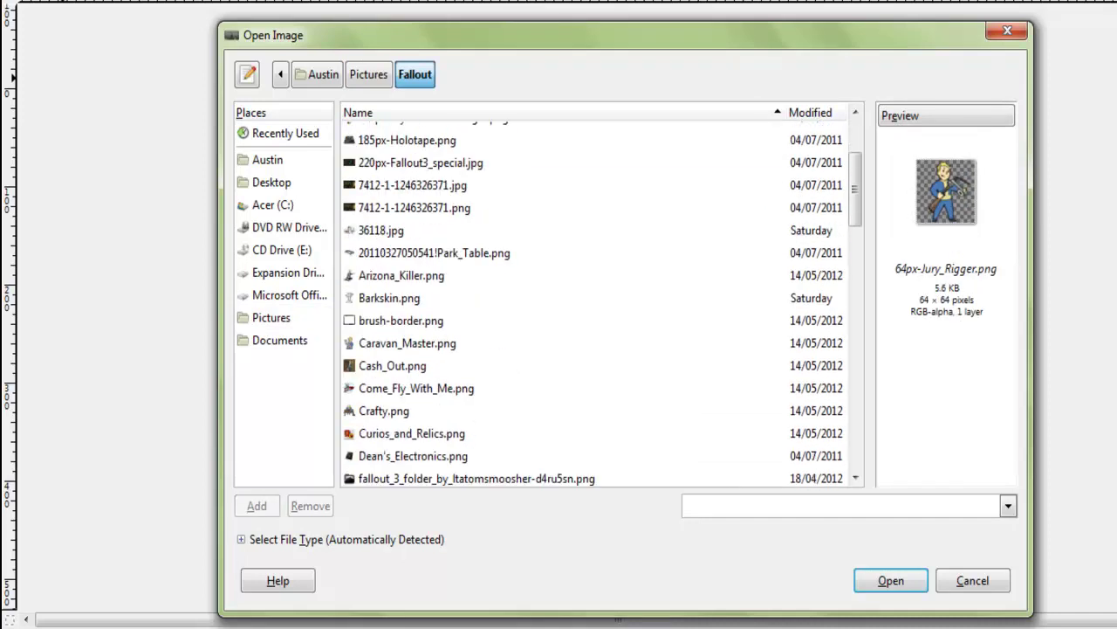
pyautogui.click(416, 389)
pyautogui.scroll(-3, 416, 393)
pyautogui.click(410, 416)
pyautogui.scroll(-3, 410, 418)
pyautogui.click(410, 422)
pyautogui.scroll(-2, 410, 423)
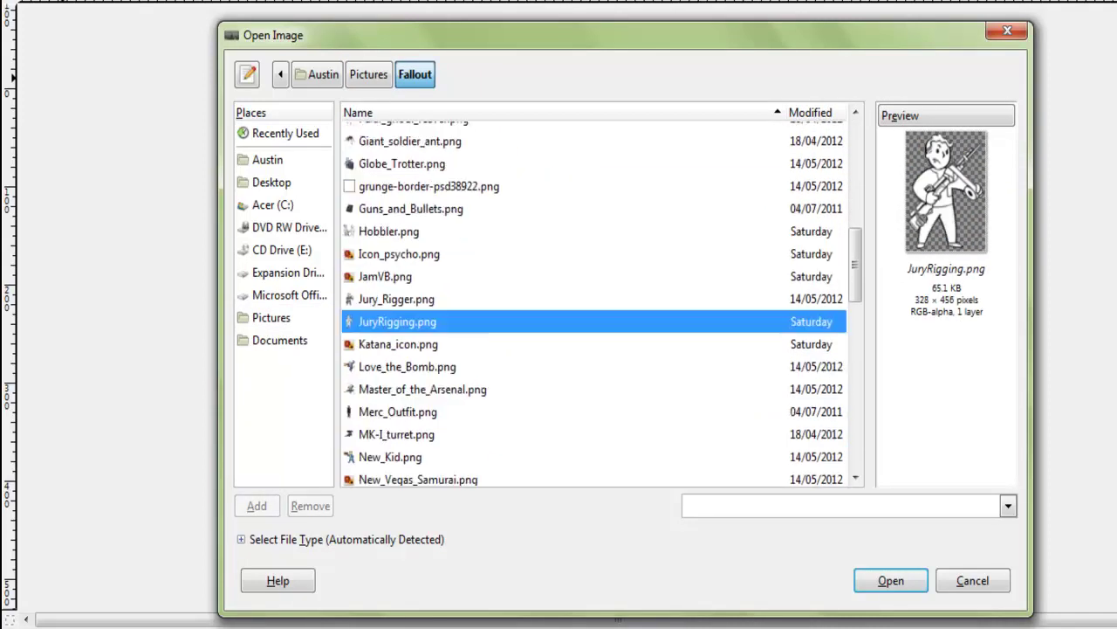
pyautogui.click(398, 411)
pyautogui.scroll(-3, 593, 305)
pyautogui.click(402, 410)
pyautogui.scroll(-3, 593, 306)
# Open Ring-a-Ding-Ding.png from the Fallout folder as a new layer
pyautogui.click(412, 401)
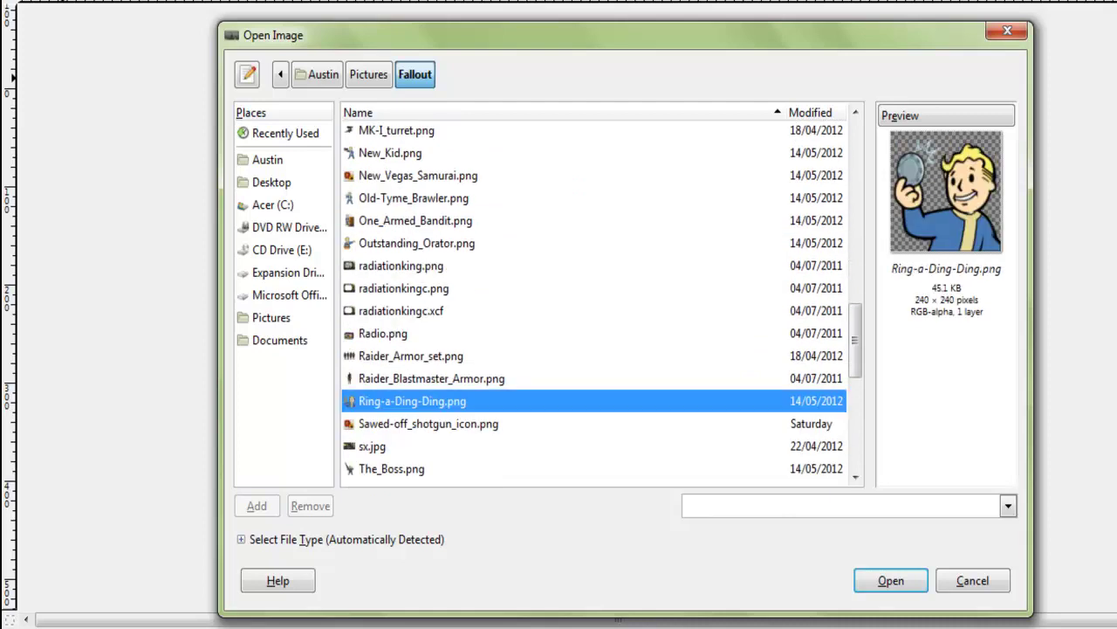
pyautogui.scroll(-2, 594, 305)
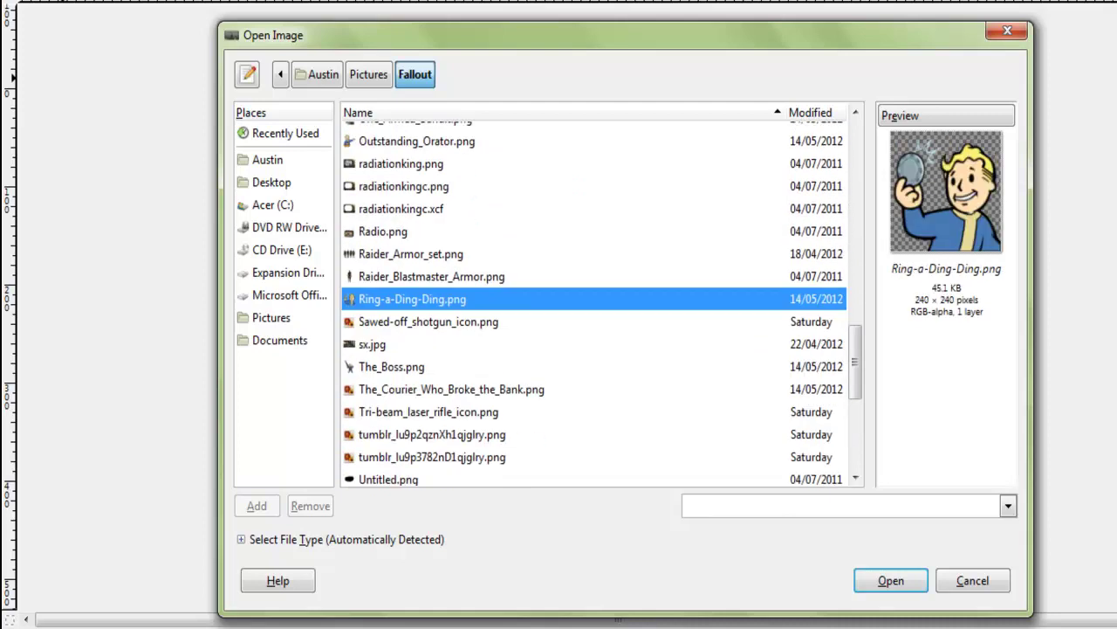
pyautogui.press('Return')
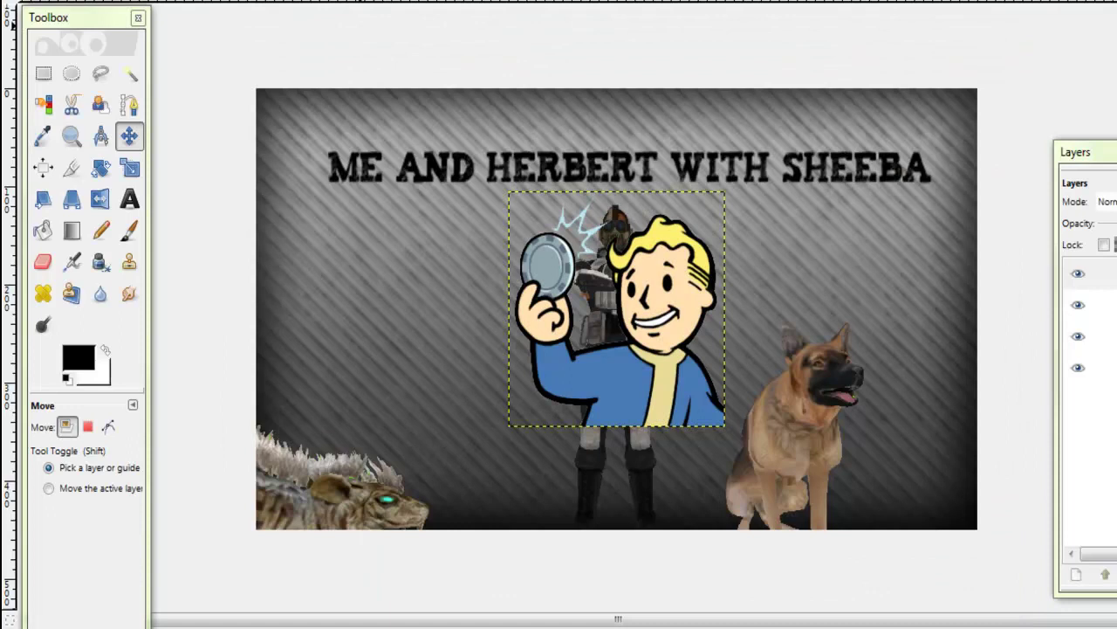
# Move the Vault Boy layer to the left of the armoured figure and shift the FalloutNV figures layer slightly upward
pyautogui.moveTo(658, 289); pyautogui.dragTo(460, 271)
pyautogui.click(616, 290)
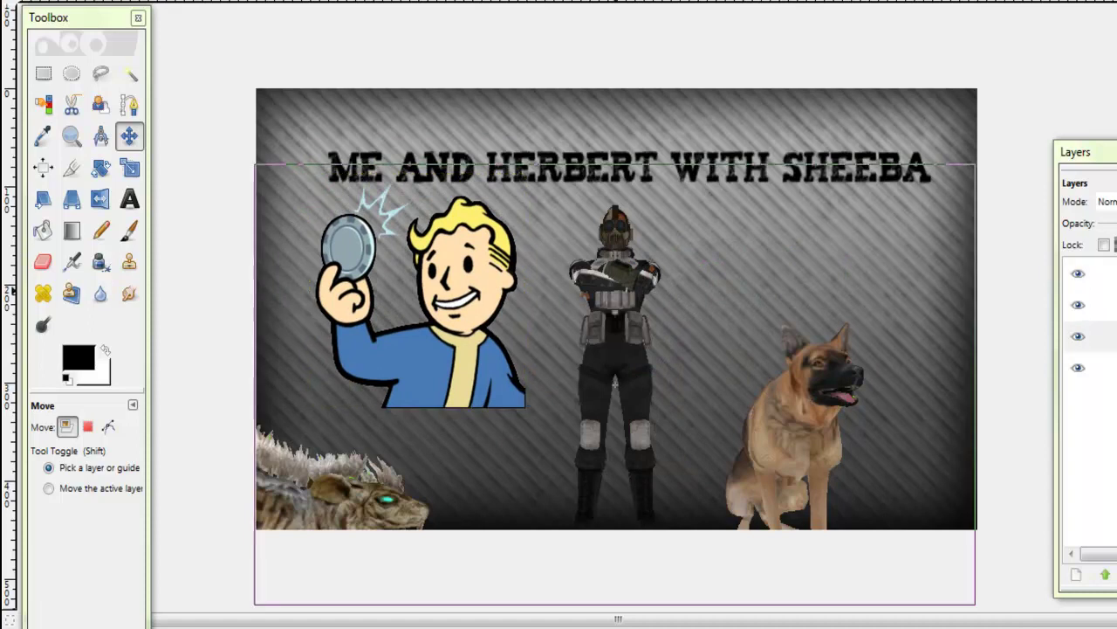
pyautogui.moveTo(615, 384); pyautogui.dragTo(613, 351)
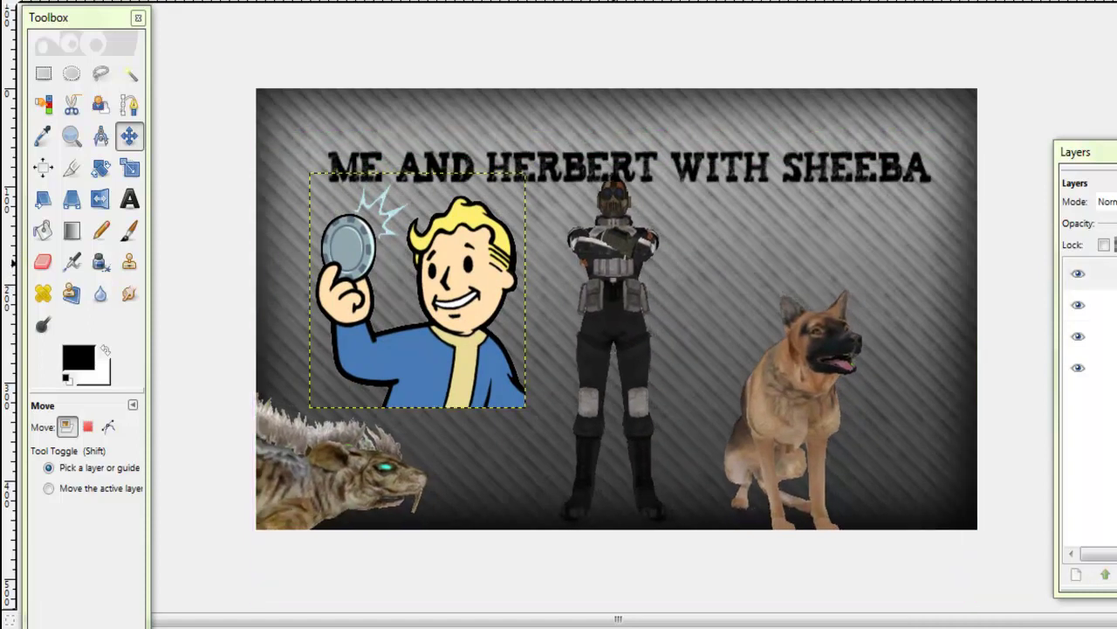
# Move the Vault Boy layer down and left over the creature, and scale it to 151 × 151 pixels
pyautogui.moveTo(419, 291); pyautogui.dragTo(335, 336)
pyautogui.click(129, 168)
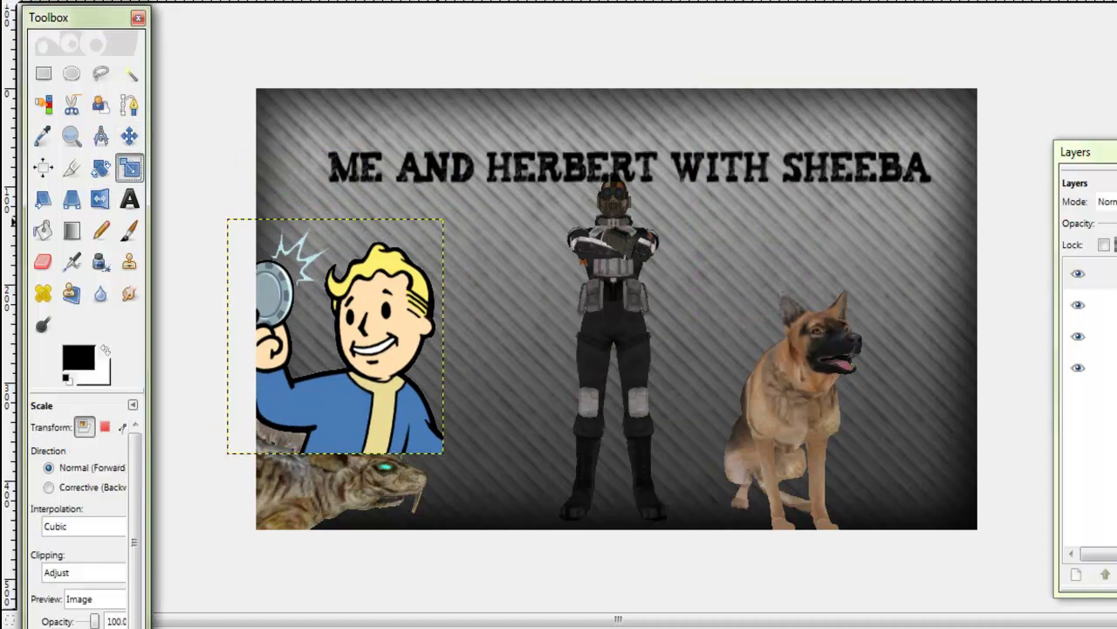
pyautogui.moveTo(437, 222); pyautogui.dragTo(364, 306)
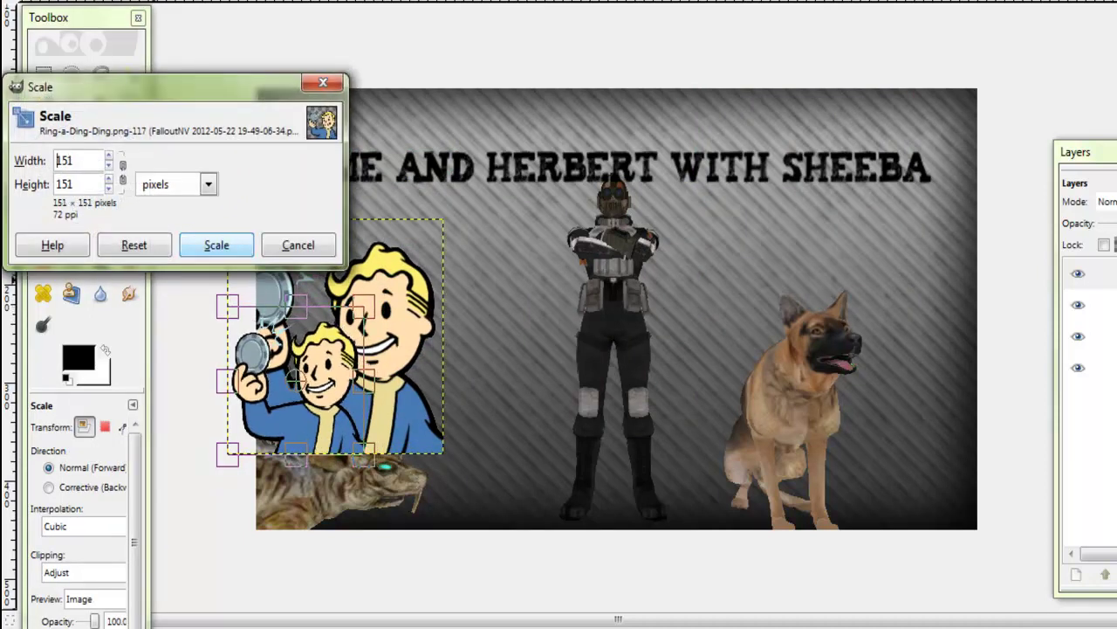
pyautogui.click(216, 245)
# Try flipping the Vault Boy layer vertically twice, undoing the flip each time
pyautogui.click(197, 1)
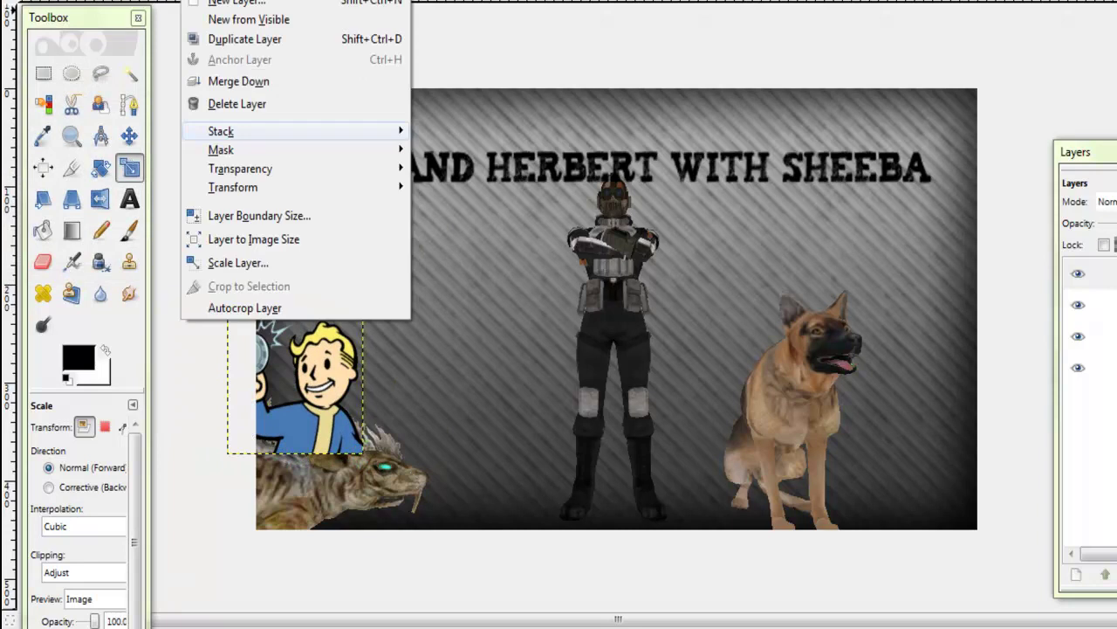
pyautogui.moveTo(262, 187)
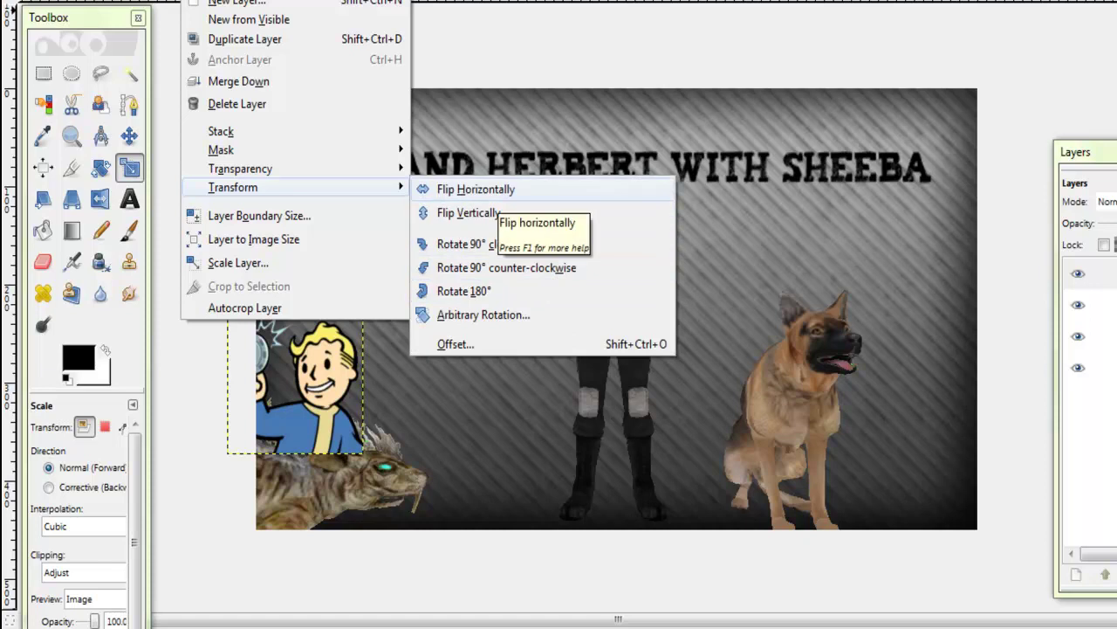
pyautogui.click(467, 212)
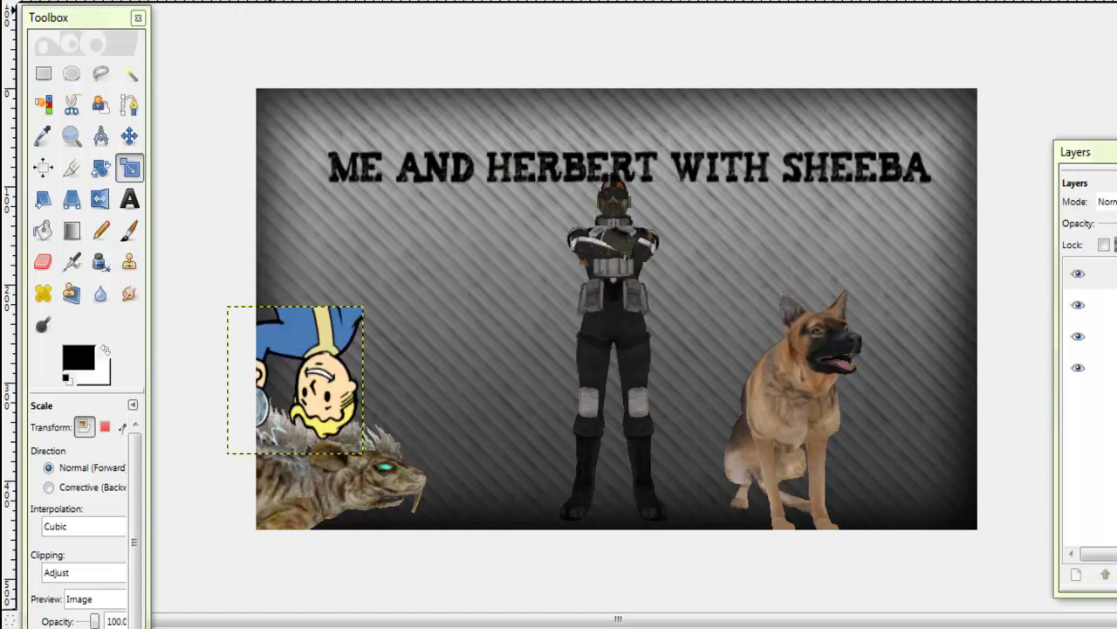
pyautogui.click(43, 0)
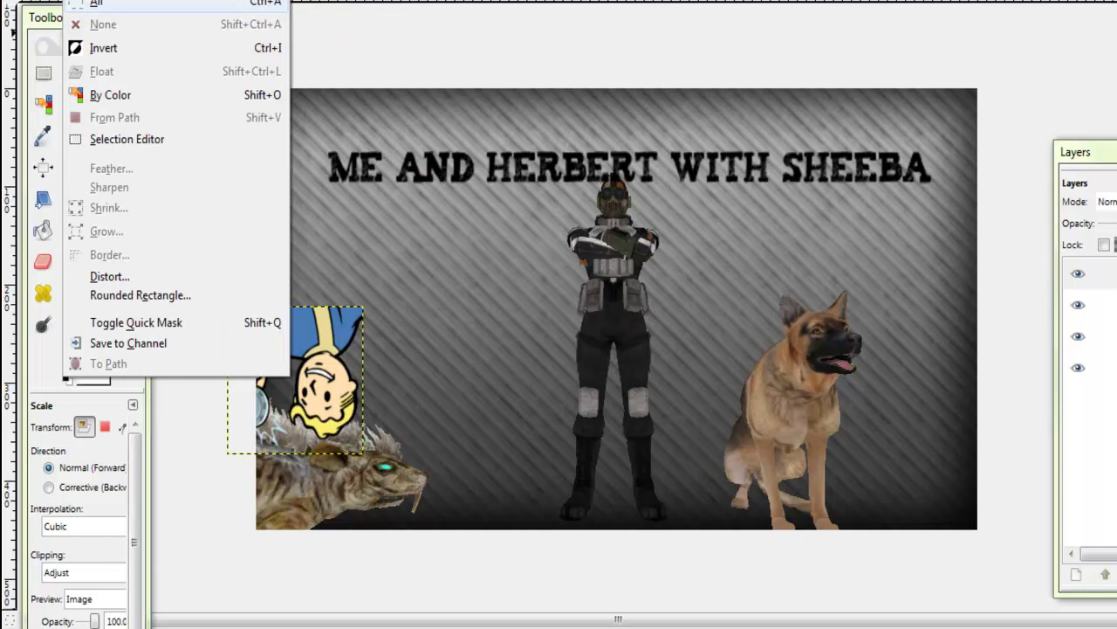
pyautogui.click(114, 3)
pyautogui.click(199, 0)
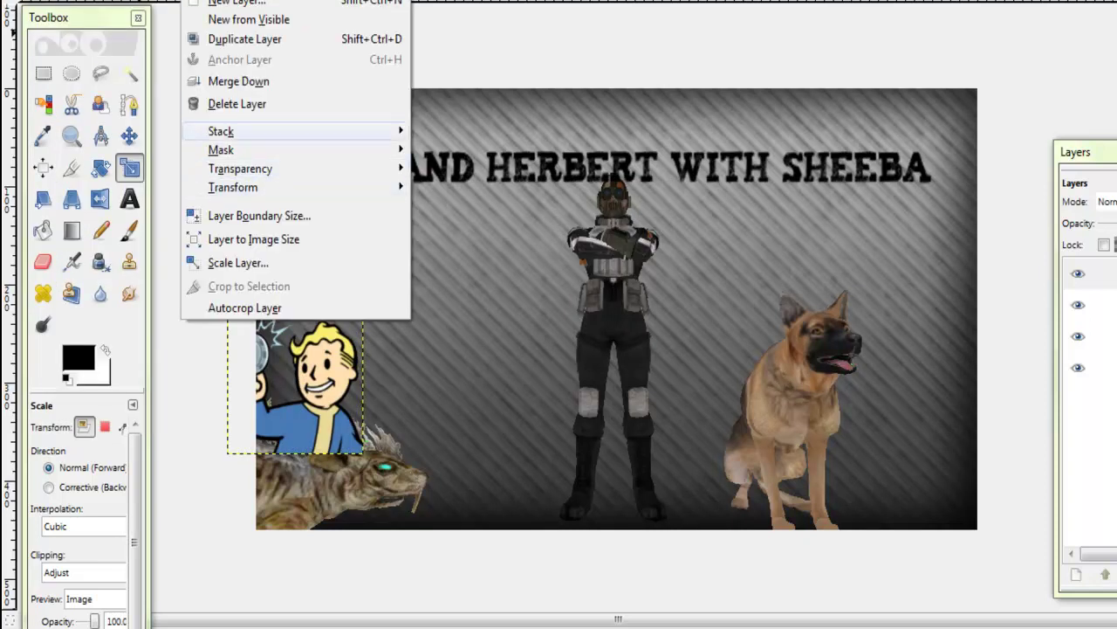
pyautogui.moveTo(384, 187)
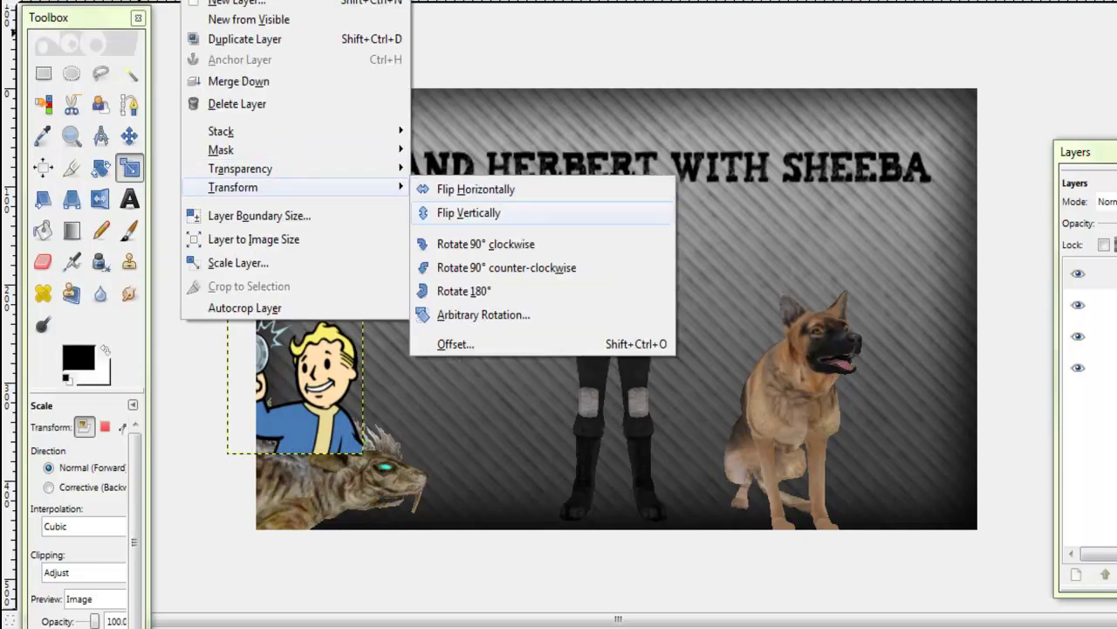
pyautogui.click(474, 215)
pyautogui.click(44, 0)
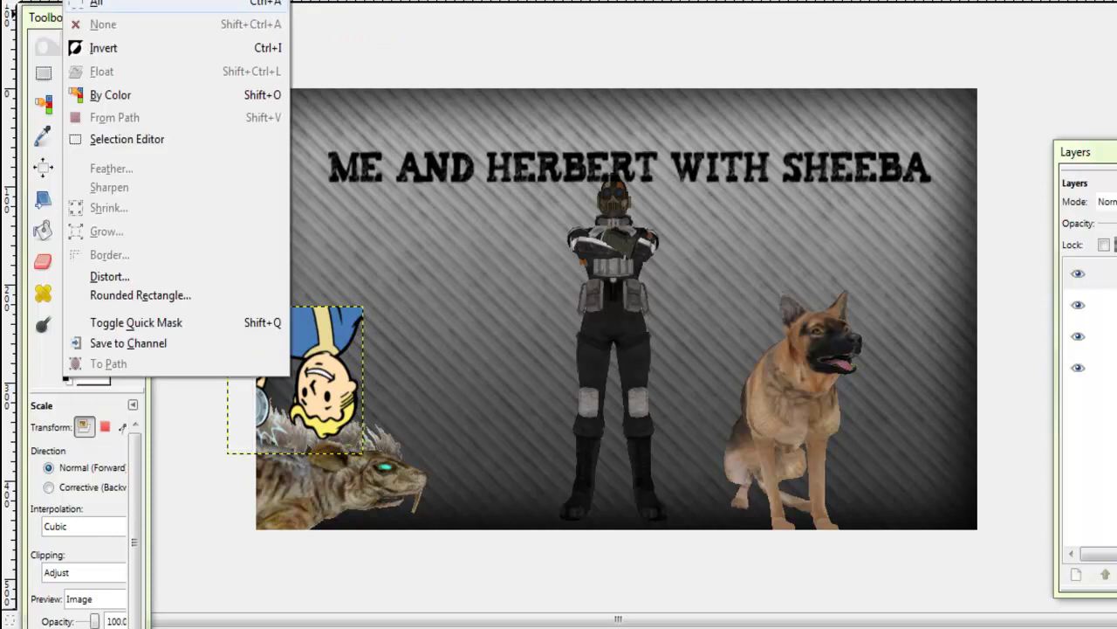
pyautogui.click(113, 3)
# Flip the Vault Boy layer horizontally and move it right so the whole figure sits inside the canvas
pyautogui.click(199, 0)
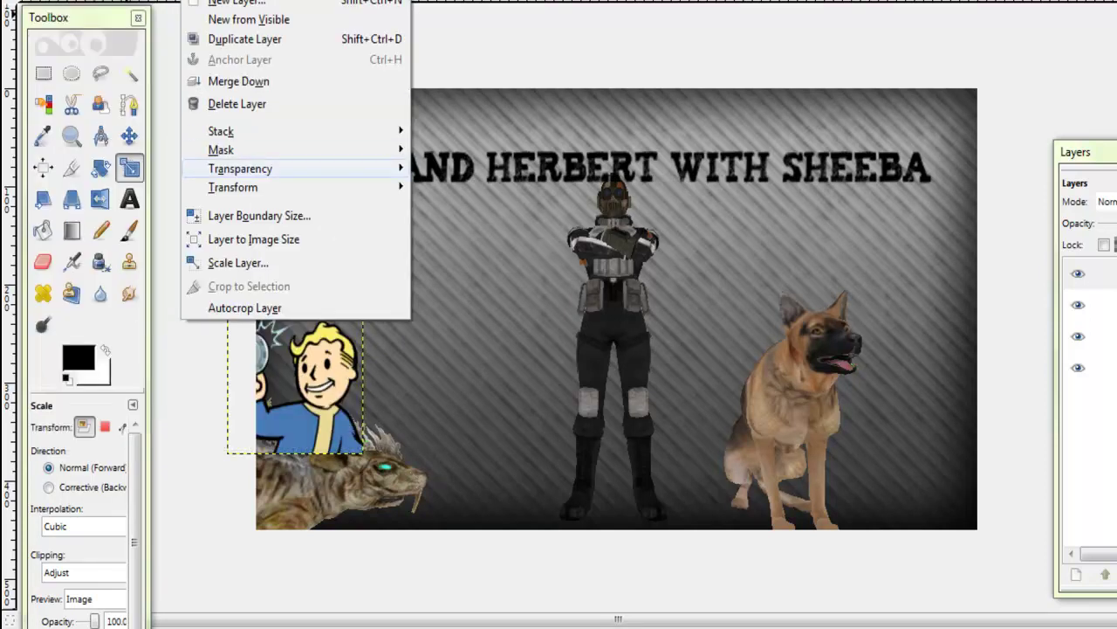
pyautogui.moveTo(384, 187)
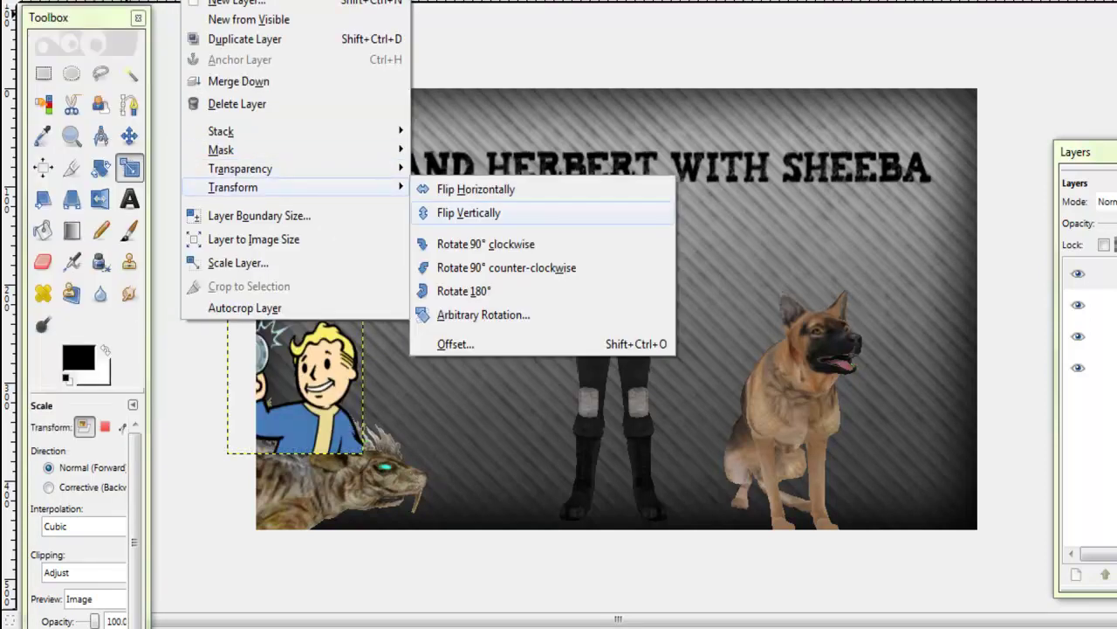
pyautogui.click(476, 189)
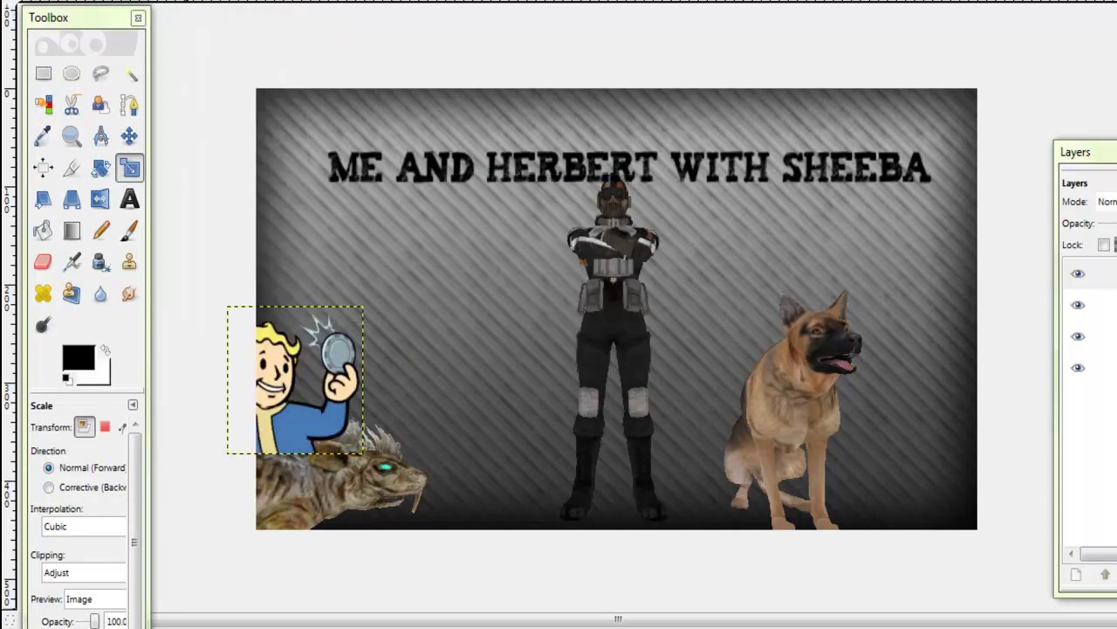
pyautogui.click(129, 136)
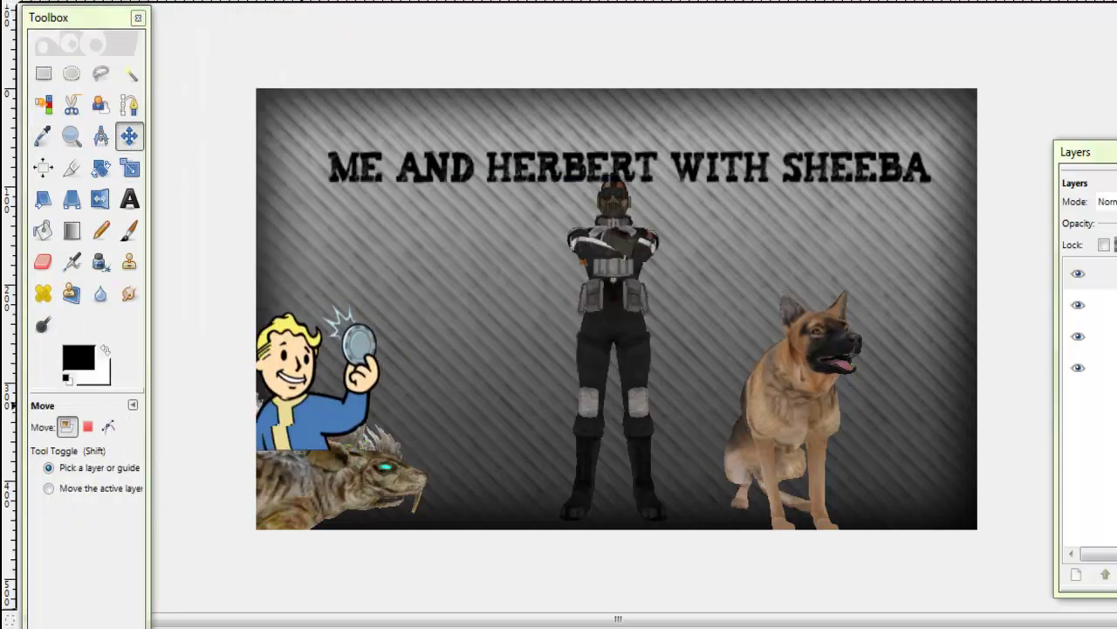
pyautogui.moveTo(302, 406); pyautogui.dragTo(330, 412)
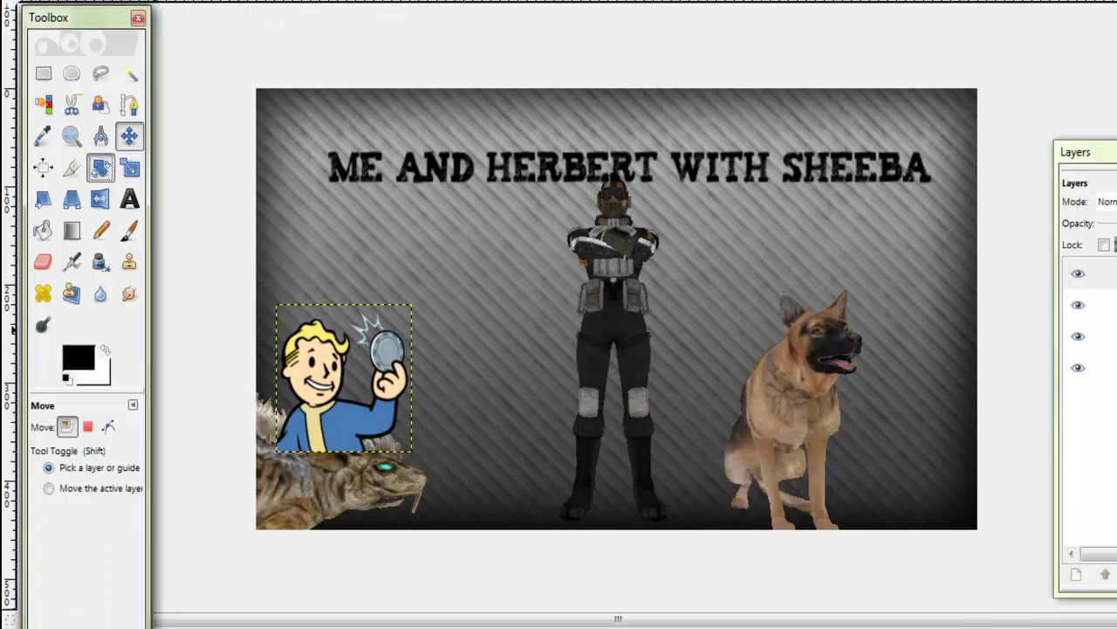
# Rotate the Vault Boy layer by 18.57 degrees and shift it slightly right and down above the creature
pyautogui.click(101, 168)
pyautogui.moveTo(275, 370); pyautogui.dragTo(271, 344)
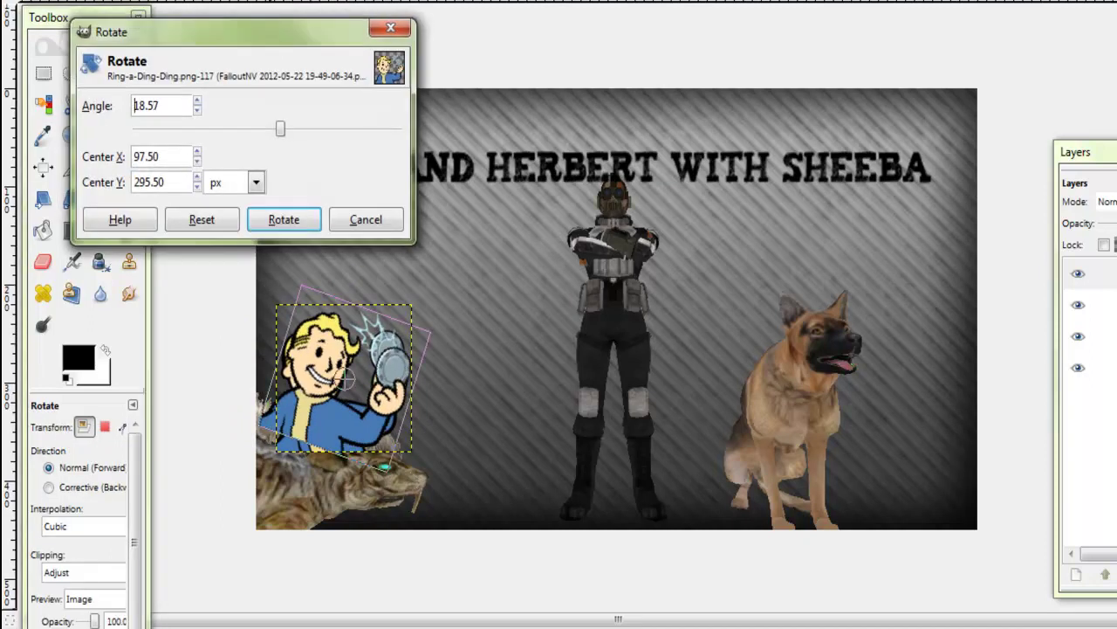
pyautogui.click(284, 220)
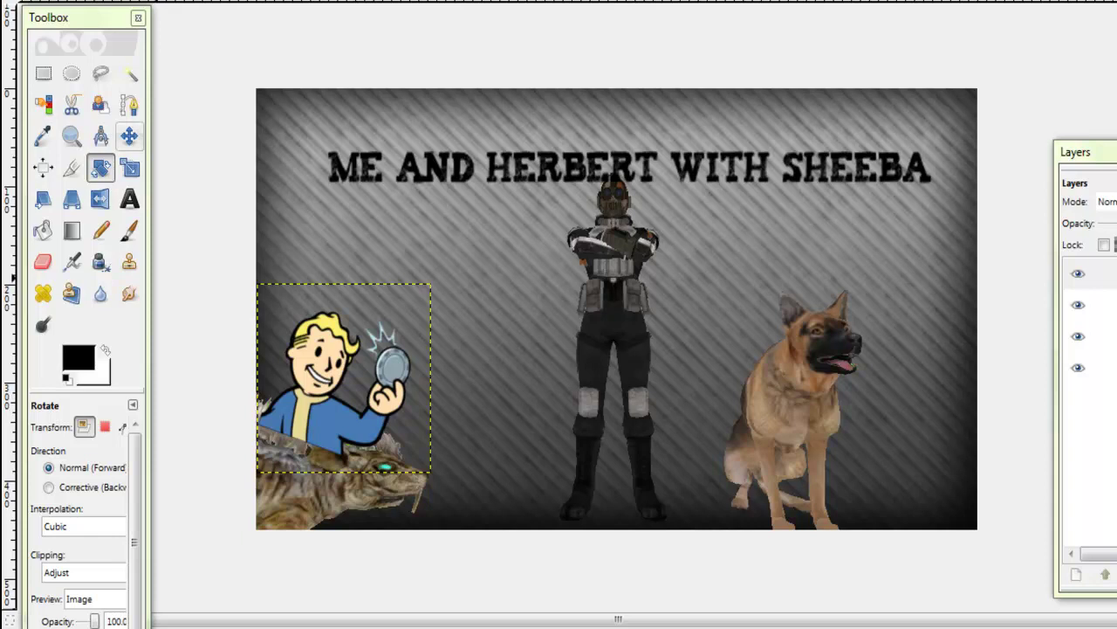
pyautogui.click(129, 135)
pyautogui.moveTo(332, 410); pyautogui.dragTo(350, 421)
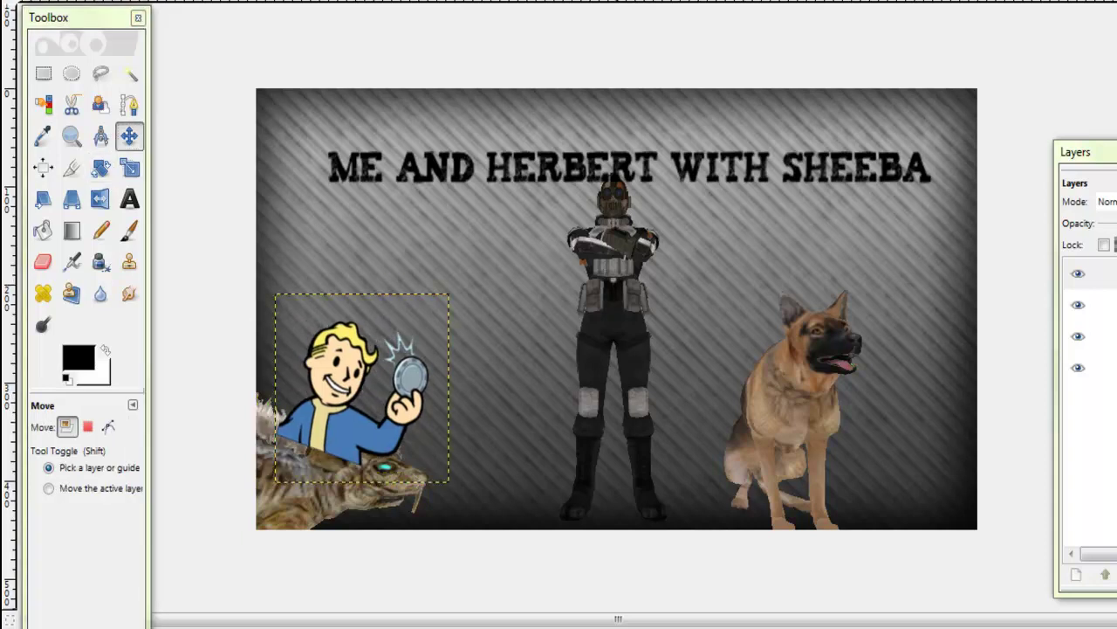
# Lower the Vault Boy layer two positions beneath the figures layer and nudge it up so he sits behind the creature
pyautogui.rightClick(1110, 274)
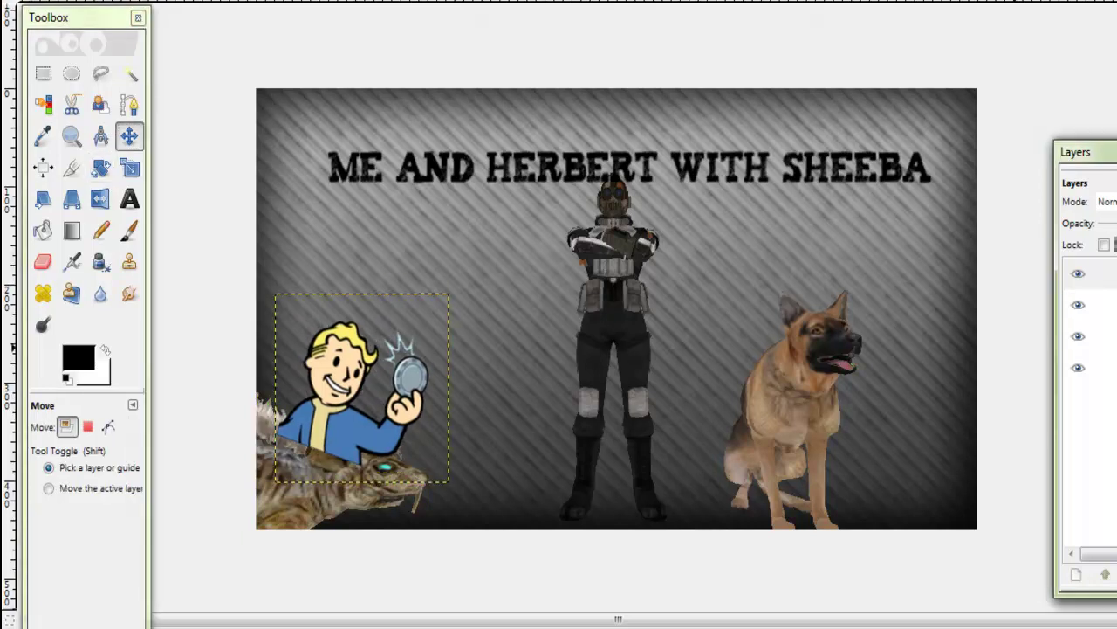
pyautogui.click(1110, 274)
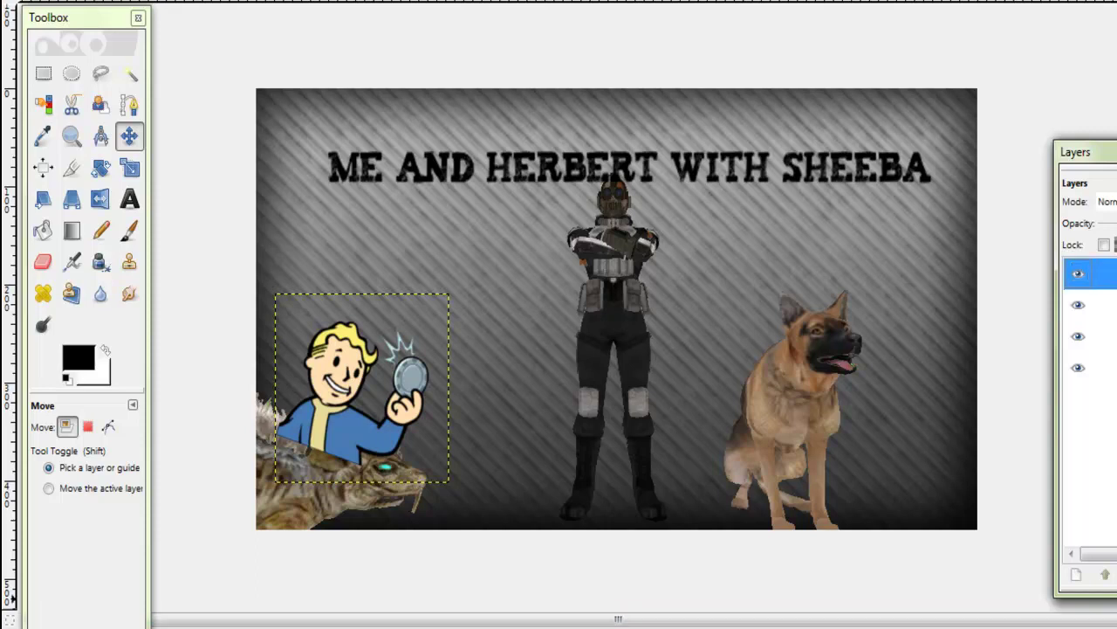
pyautogui.click(1116, 574)
pyautogui.click(1116, 575)
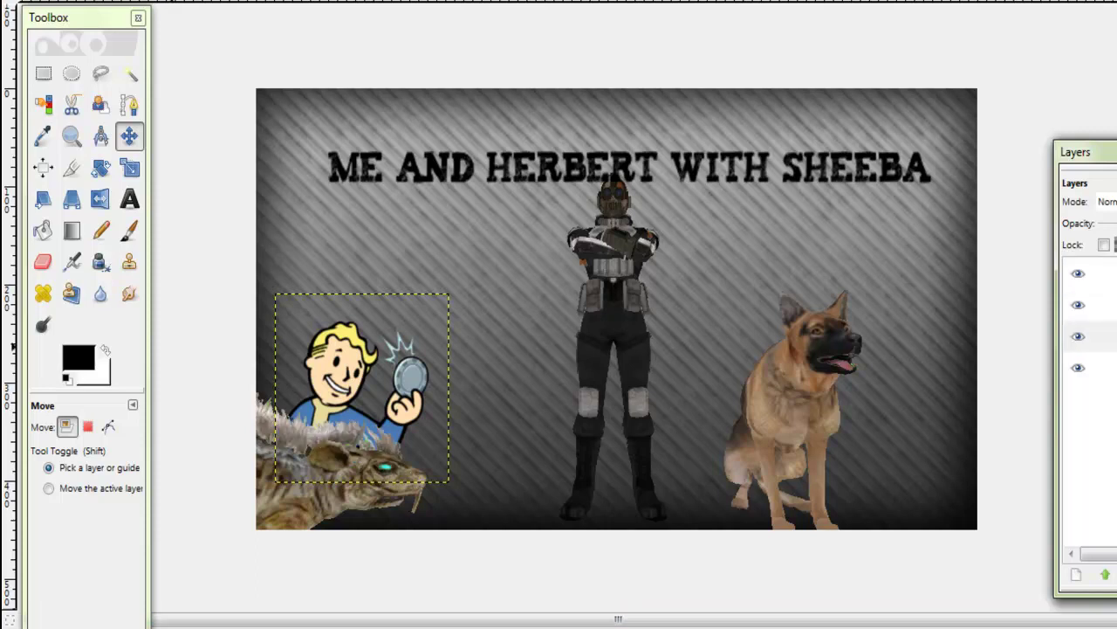
pyautogui.moveTo(351, 410); pyautogui.dragTo(352, 395)
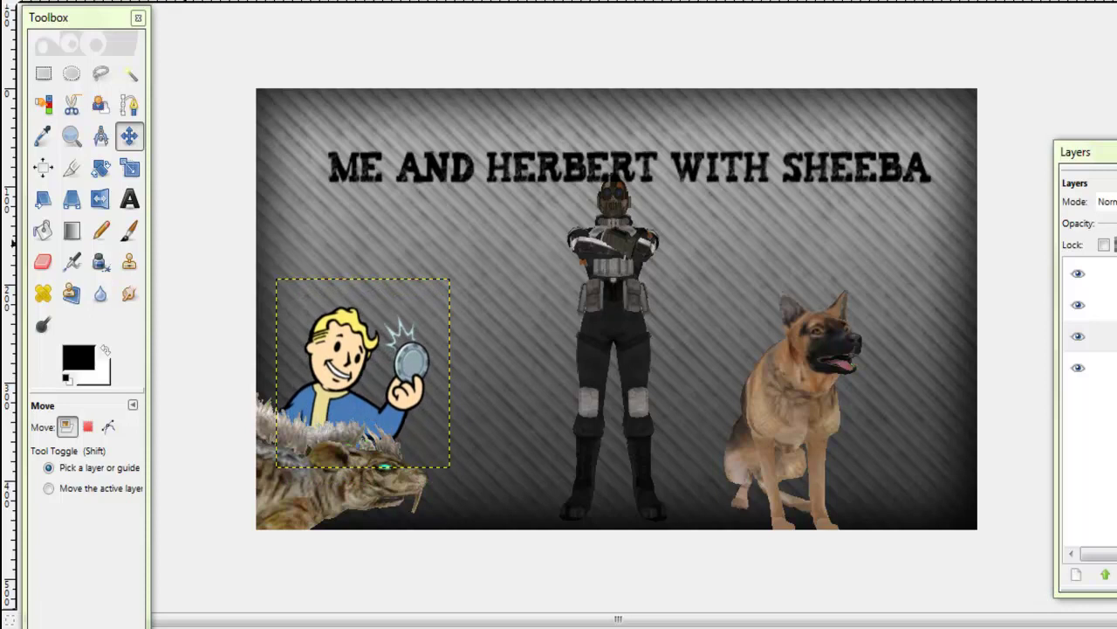
# Browse the Whirlad and NEw shut folders in Pictures for another image to add as a layer
pyautogui.click(14, 0)
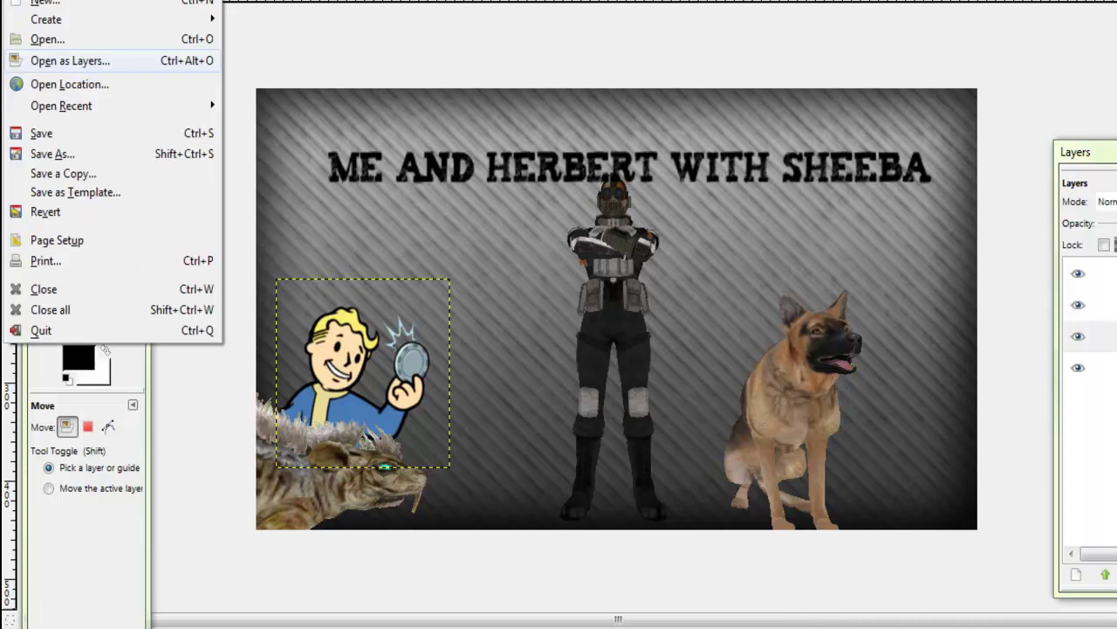
pyautogui.press('Return')
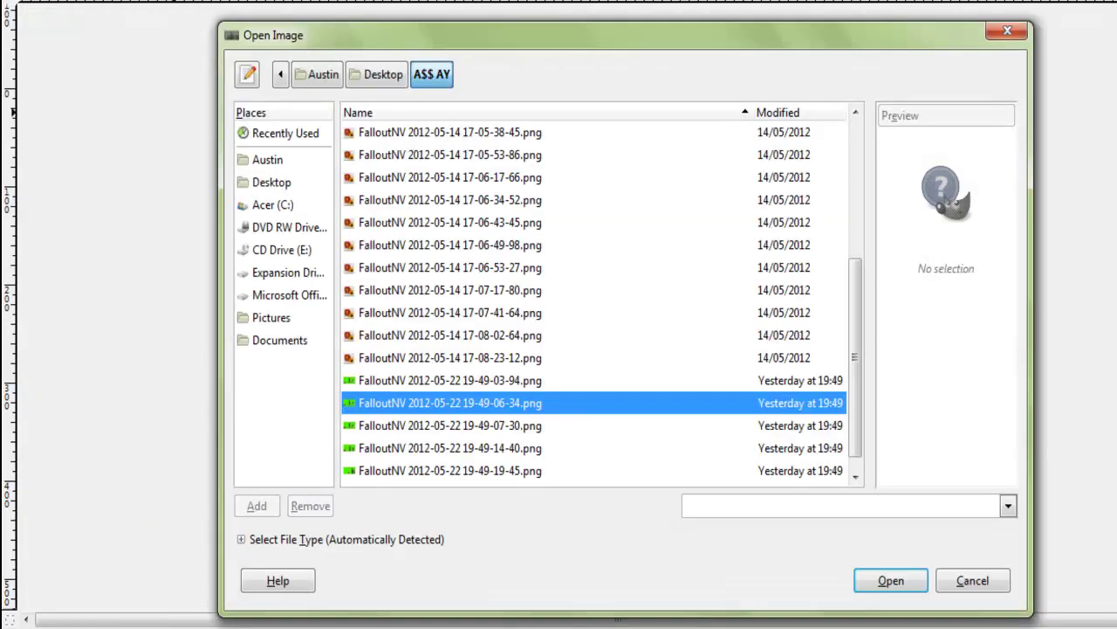
pyautogui.click(272, 318)
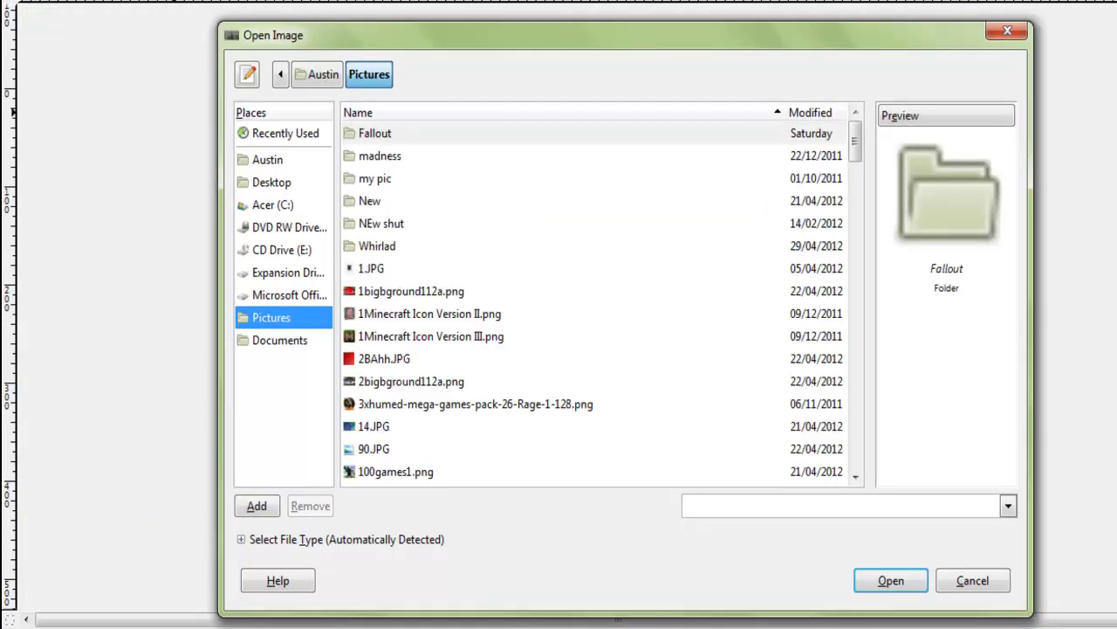
pyautogui.doubleClick(377, 247)
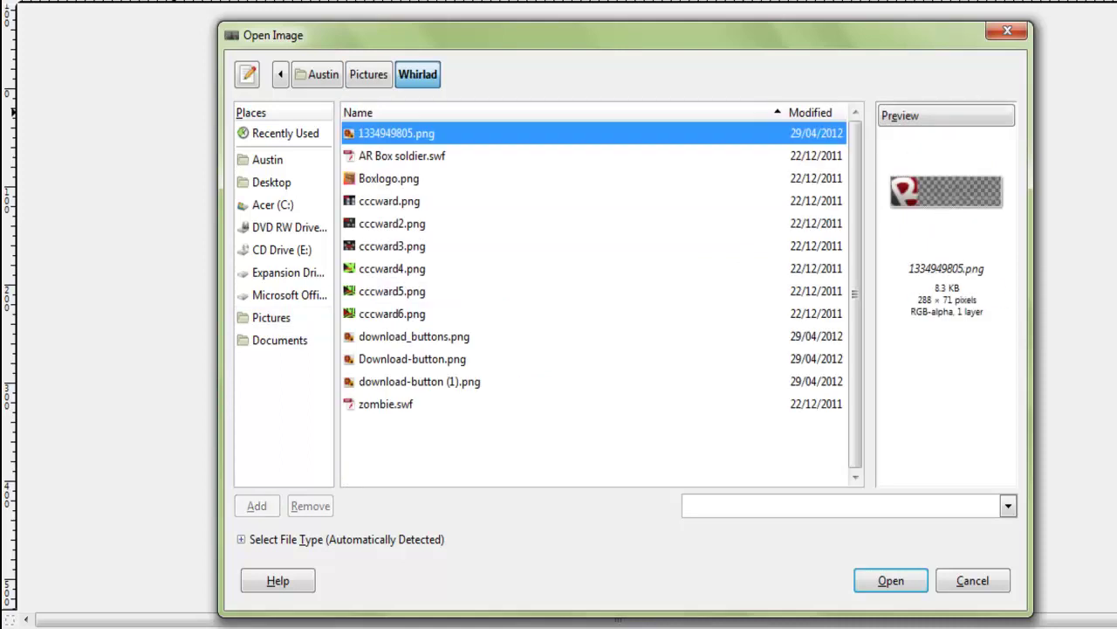
pyautogui.click(403, 156)
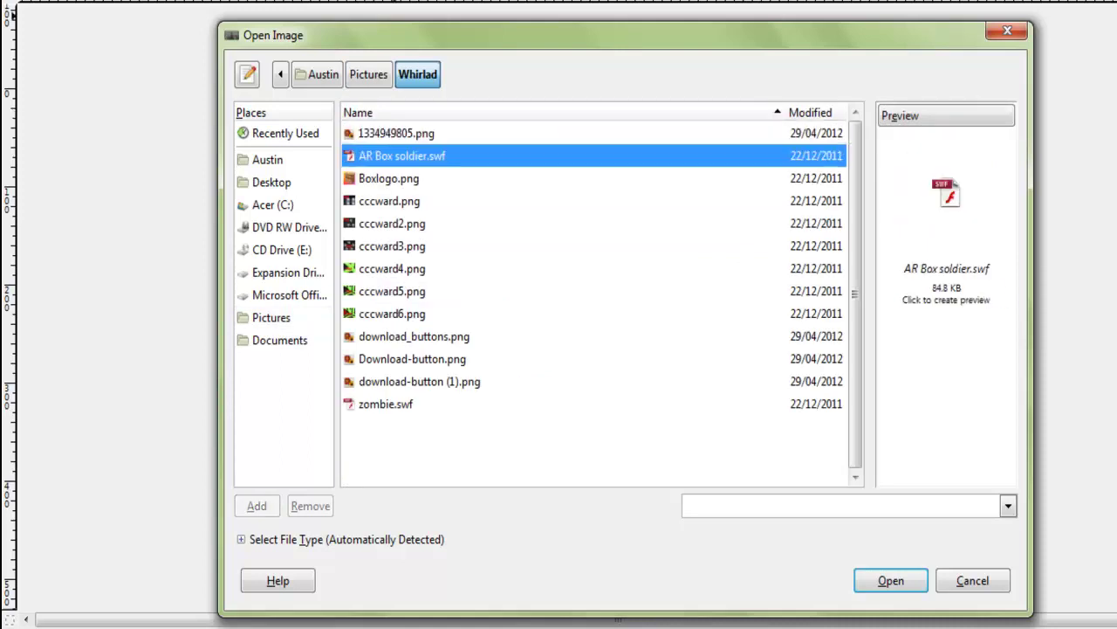
pyautogui.click(368, 74)
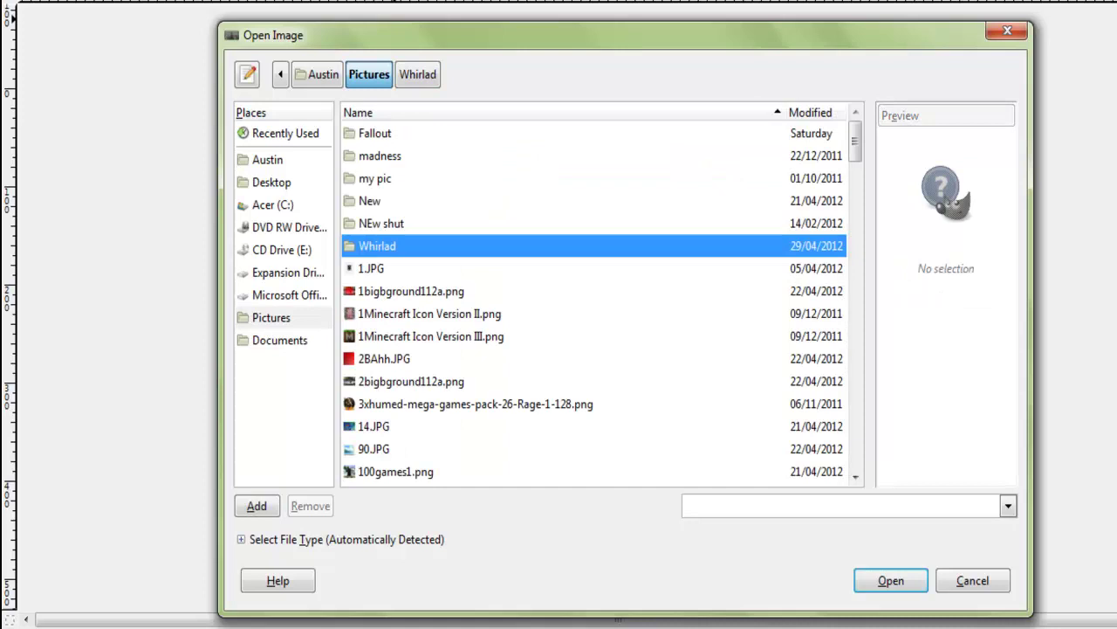
pyautogui.doubleClick(382, 224)
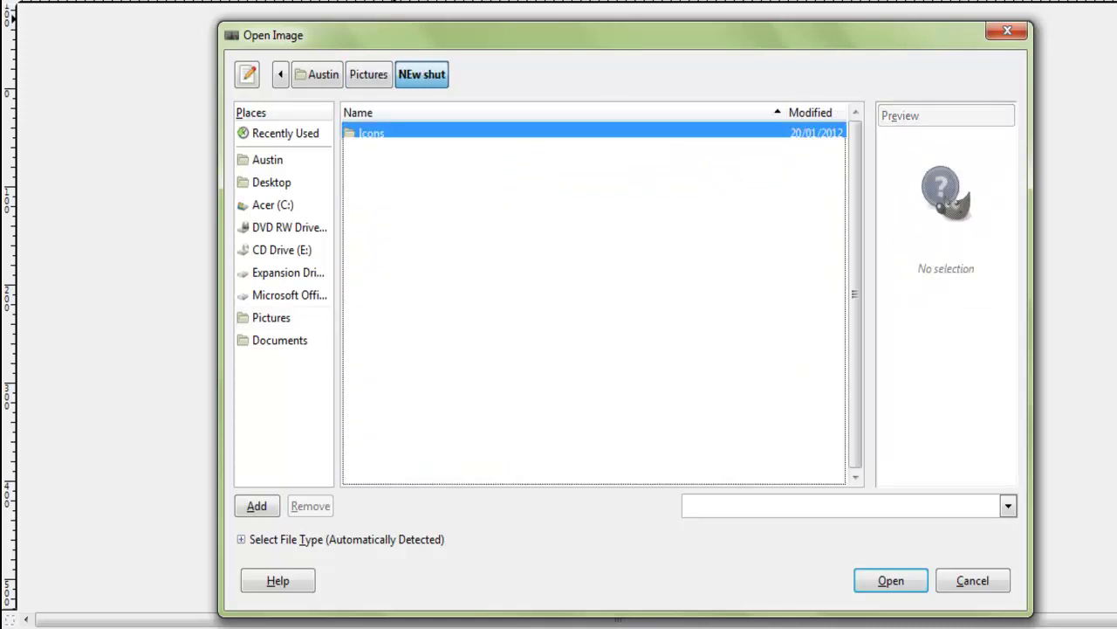
pyautogui.click(368, 76)
pyautogui.press('Up')
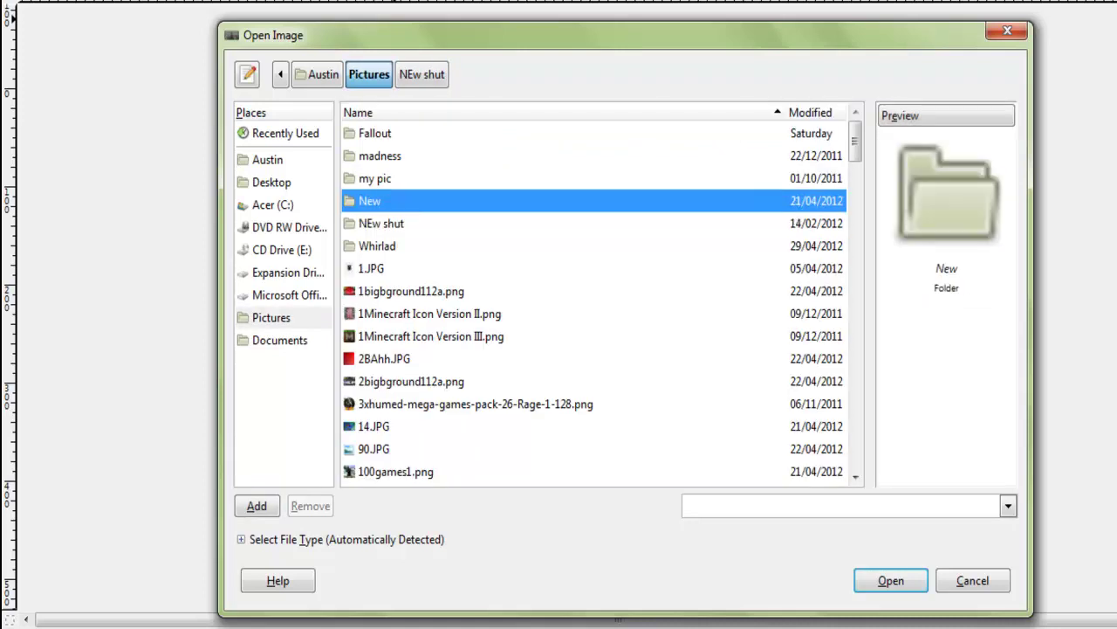
# Add Blood1.png from the my pic folder as a layer and shift the splatter slightly left and down behind the soldier
pyautogui.press('Up')
pyautogui.press('Return')
pyautogui.press('BackSpace')
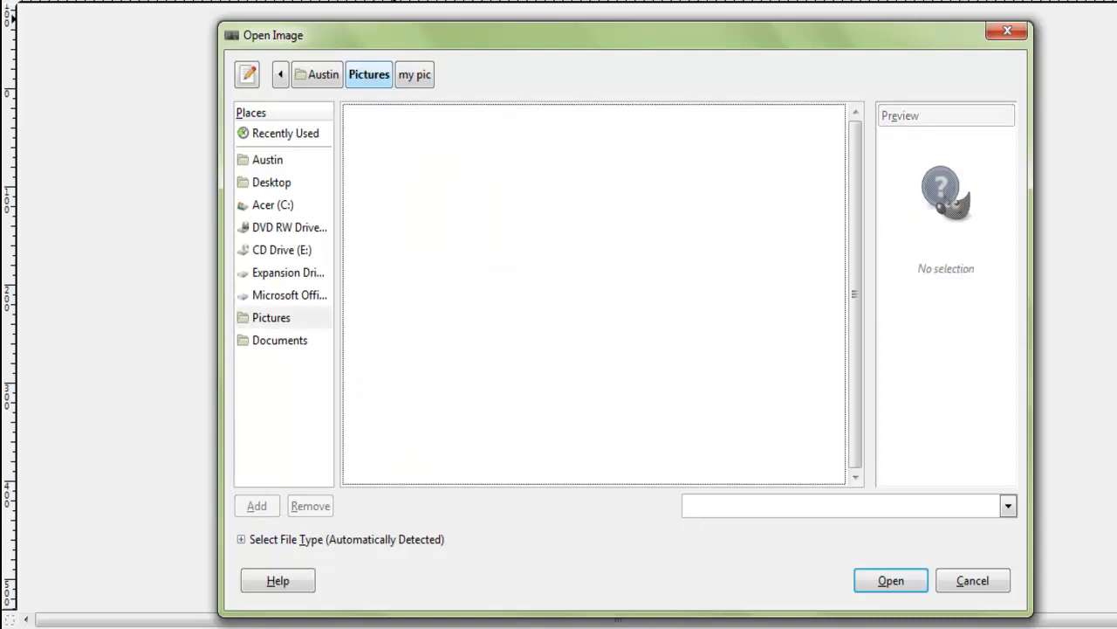
pyautogui.press('Up')
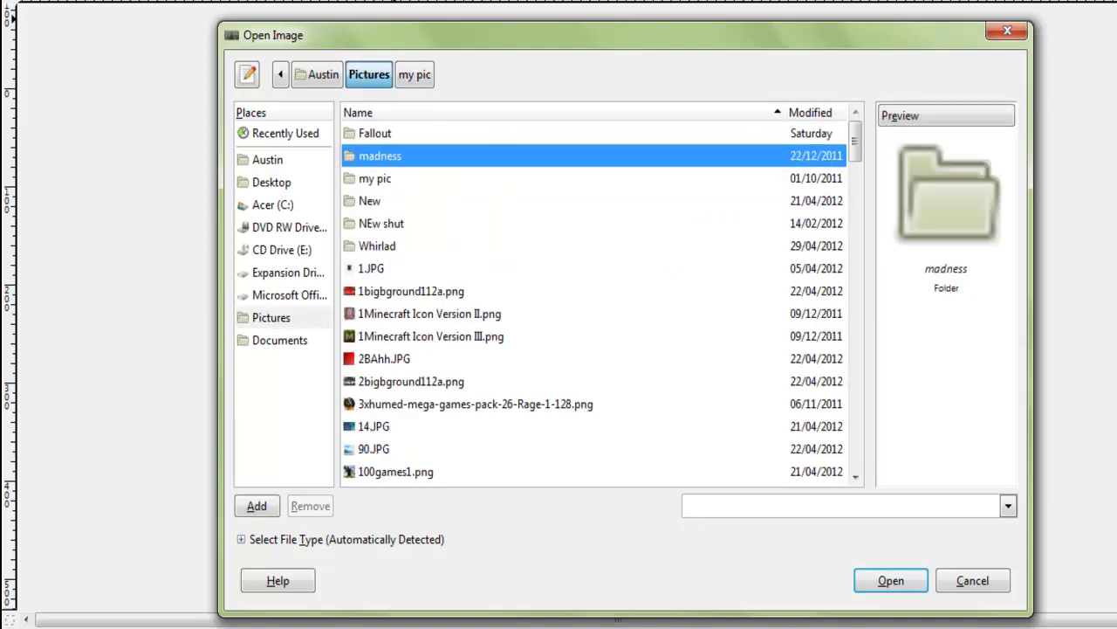
pyautogui.press('Down')
pyautogui.press('Return')
pyautogui.scroll(-2, 593, 301)
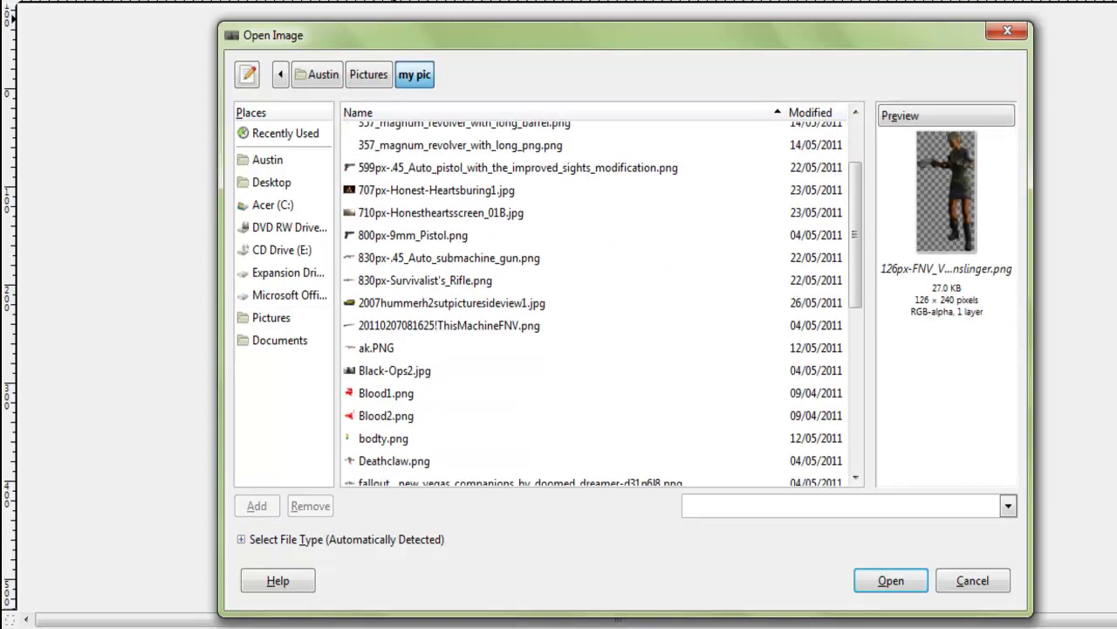
pyautogui.click(386, 394)
pyautogui.click(386, 416)
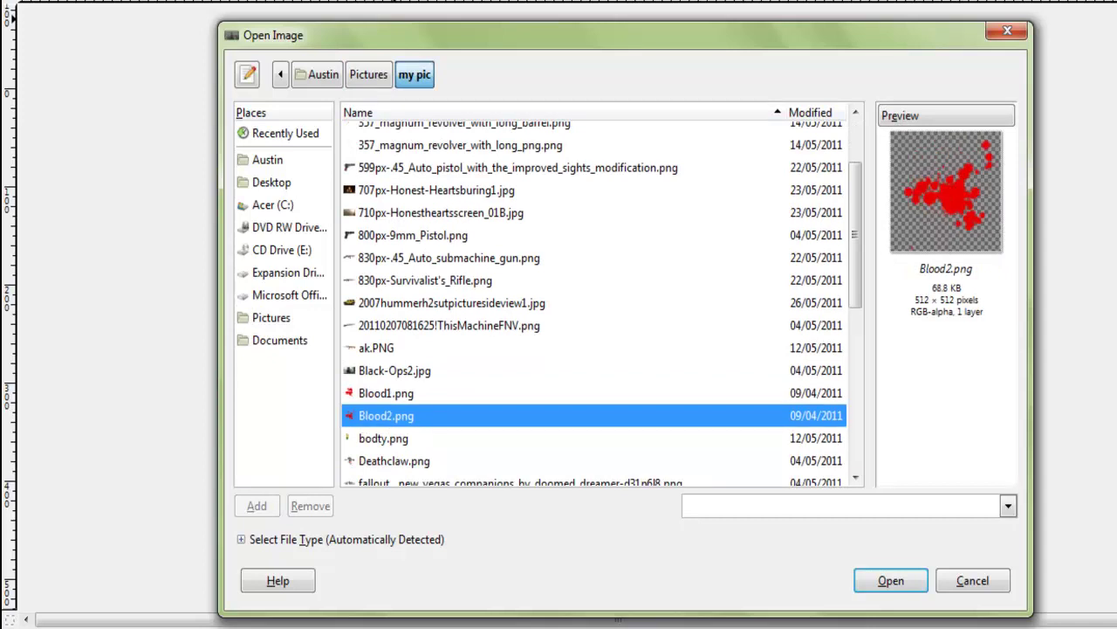
pyautogui.press('Up')
pyautogui.press('Return')
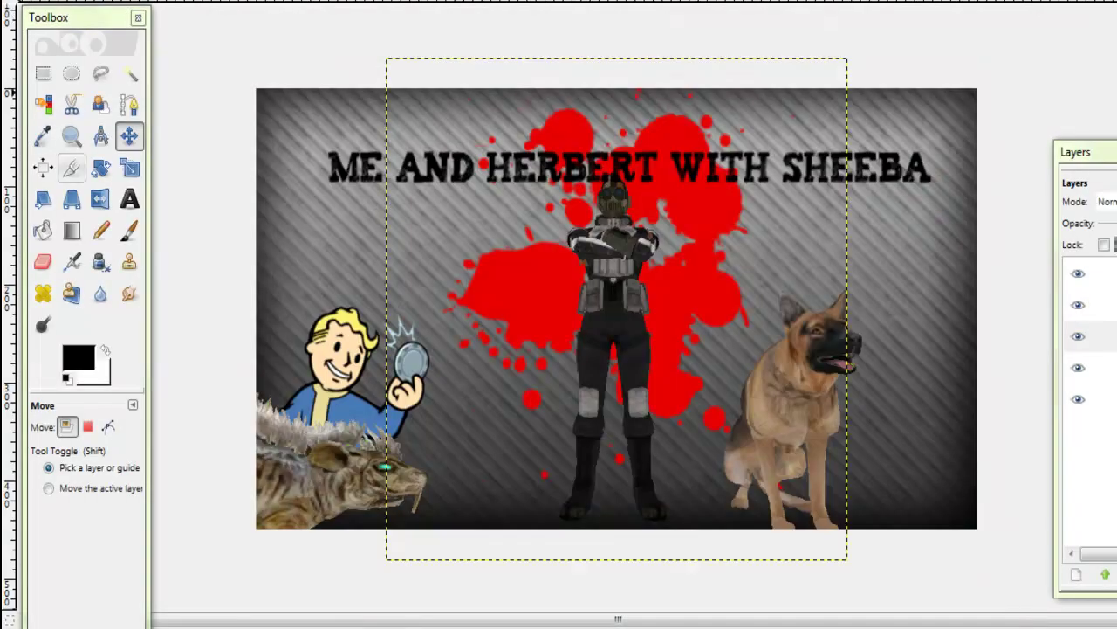
pyautogui.moveTo(616, 309); pyautogui.dragTo(598, 342)
# Add cooltext697567444.png from the A$$ AY folder inside Pictures/Fallout as a new layer
pyautogui.click(16, 0)
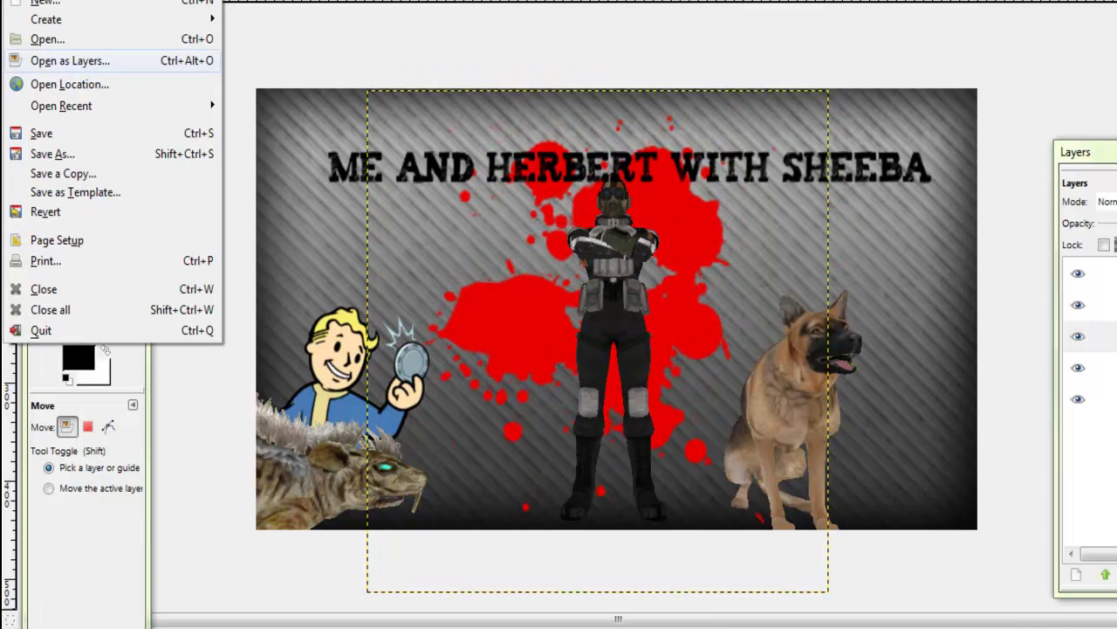
pyautogui.click(70, 60)
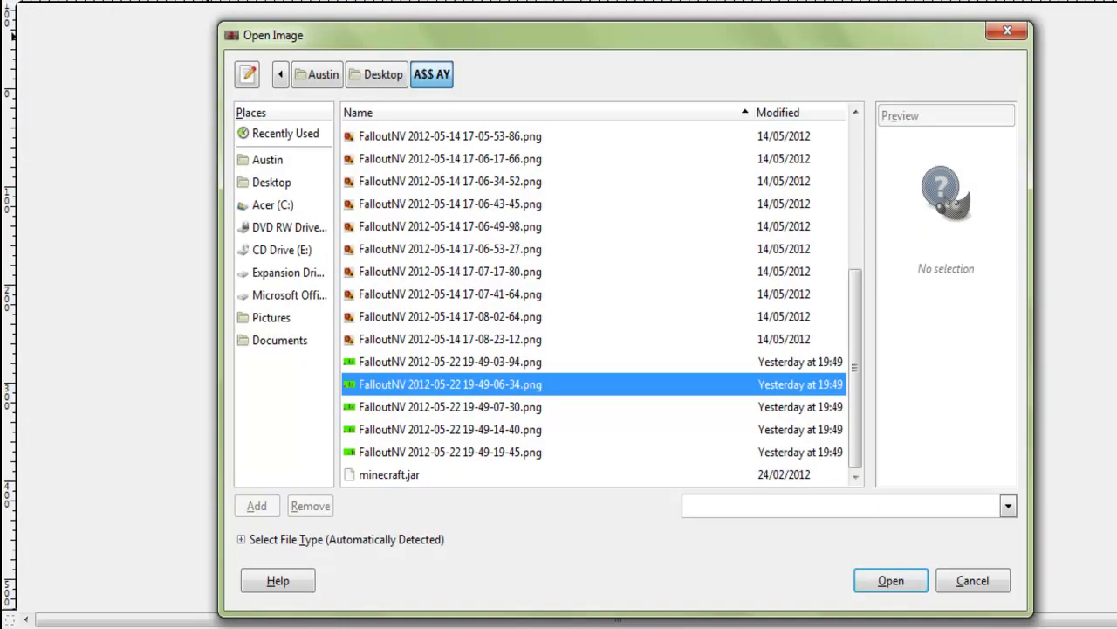
pyautogui.click(271, 318)
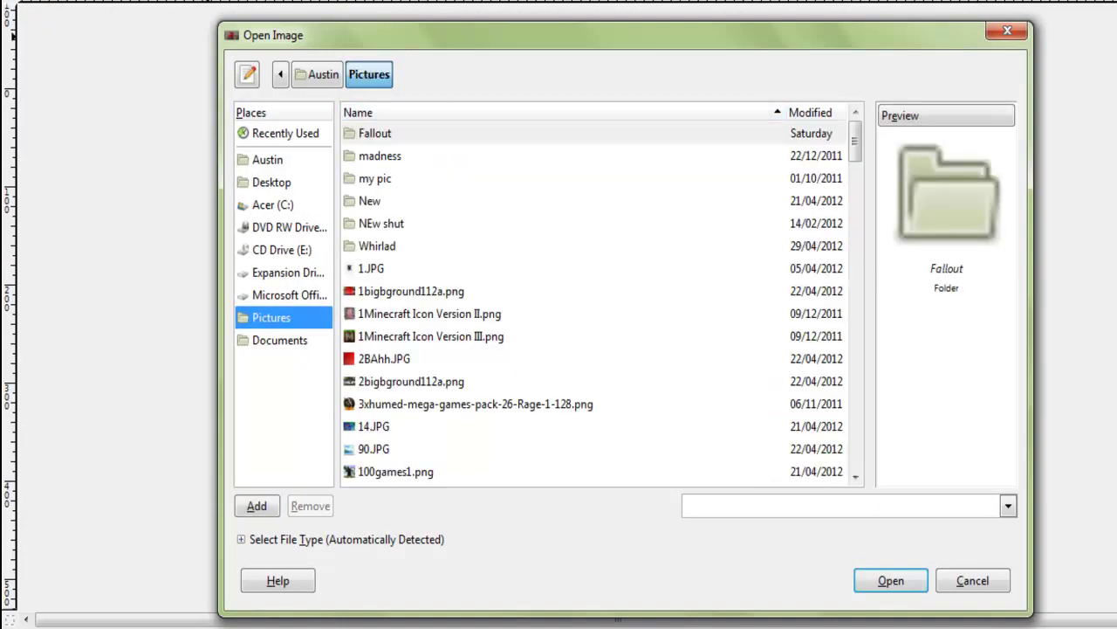
pyautogui.doubleClick(375, 134)
pyautogui.doubleClick(375, 134)
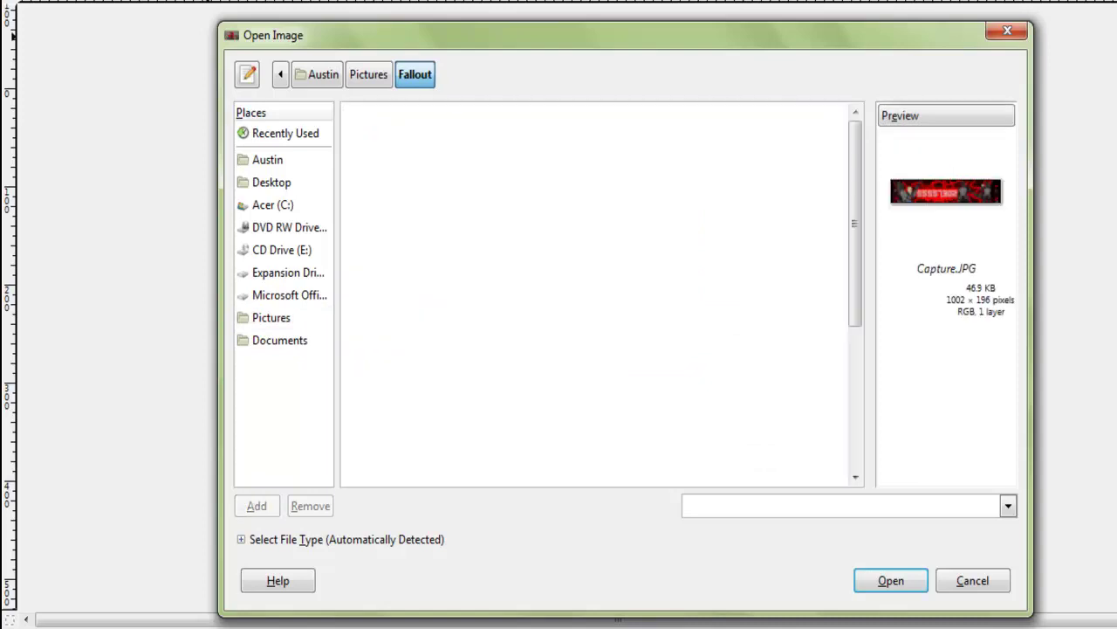
pyautogui.click(401, 201)
pyautogui.click(401, 224)
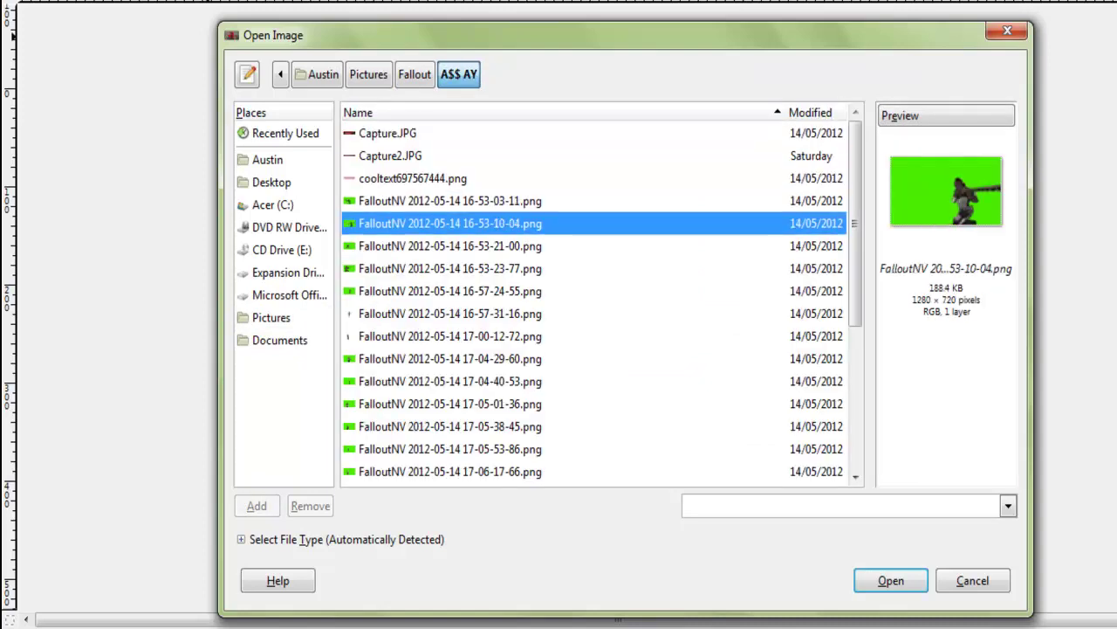
pyautogui.click(402, 179)
pyautogui.click(393, 156)
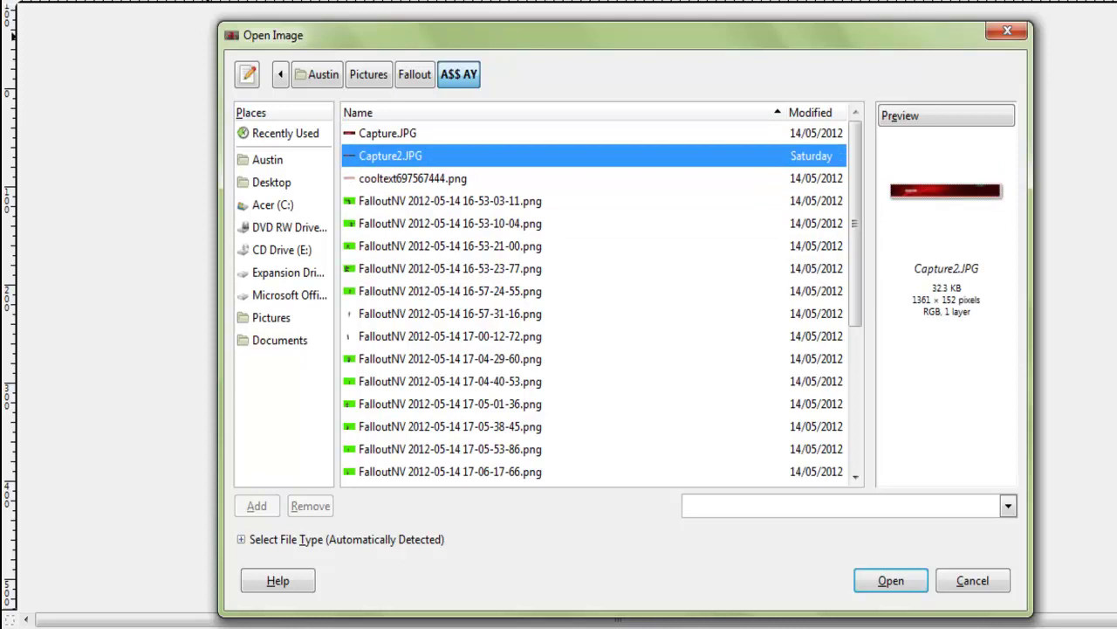
pyautogui.click(412, 179)
pyautogui.press('Return')
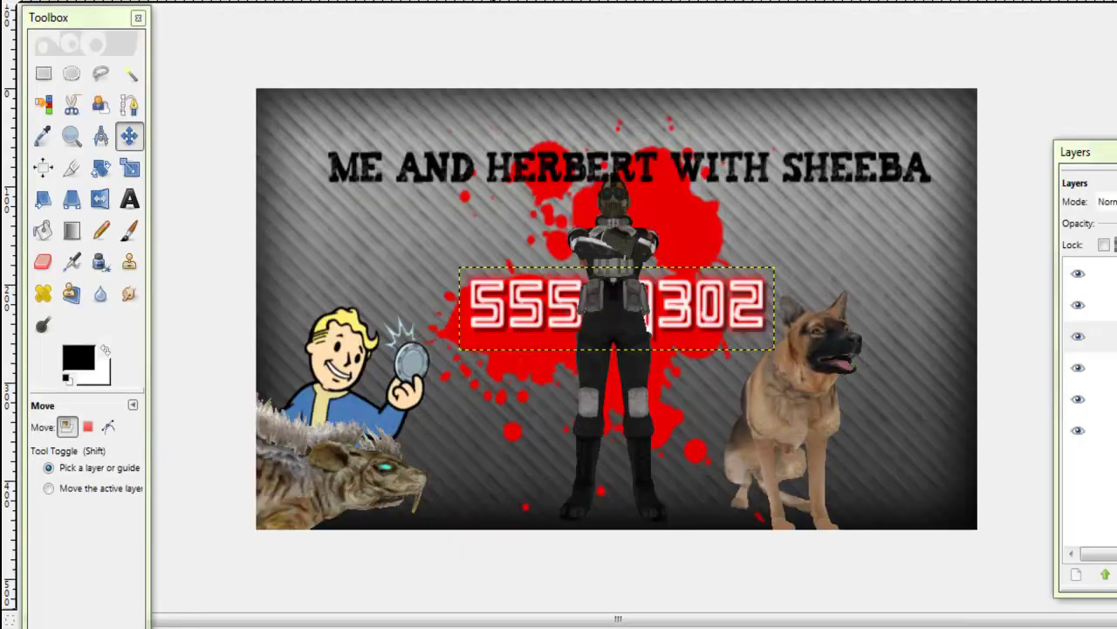
# Move the glowing red number graphic to the canvas's upper edge above the caption and raise its layer two positions to the front
pyautogui.moveTo(495, 288); pyautogui.dragTo(605, 229)
pyautogui.moveTo(670, 248); pyautogui.dragTo(599, 128)
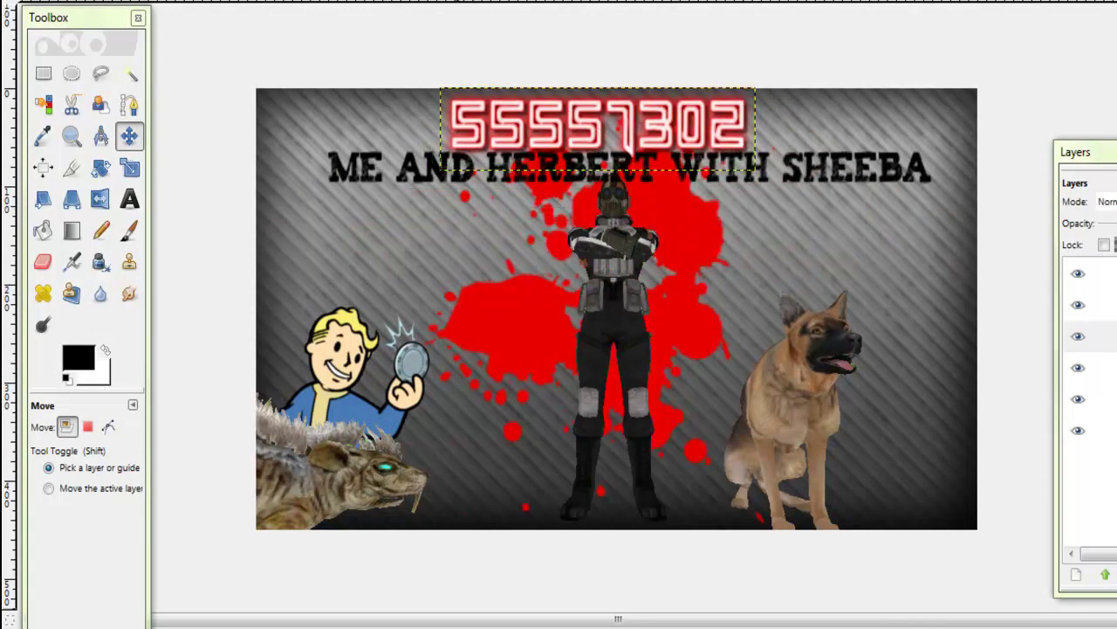
pyautogui.rightClick(1111, 337)
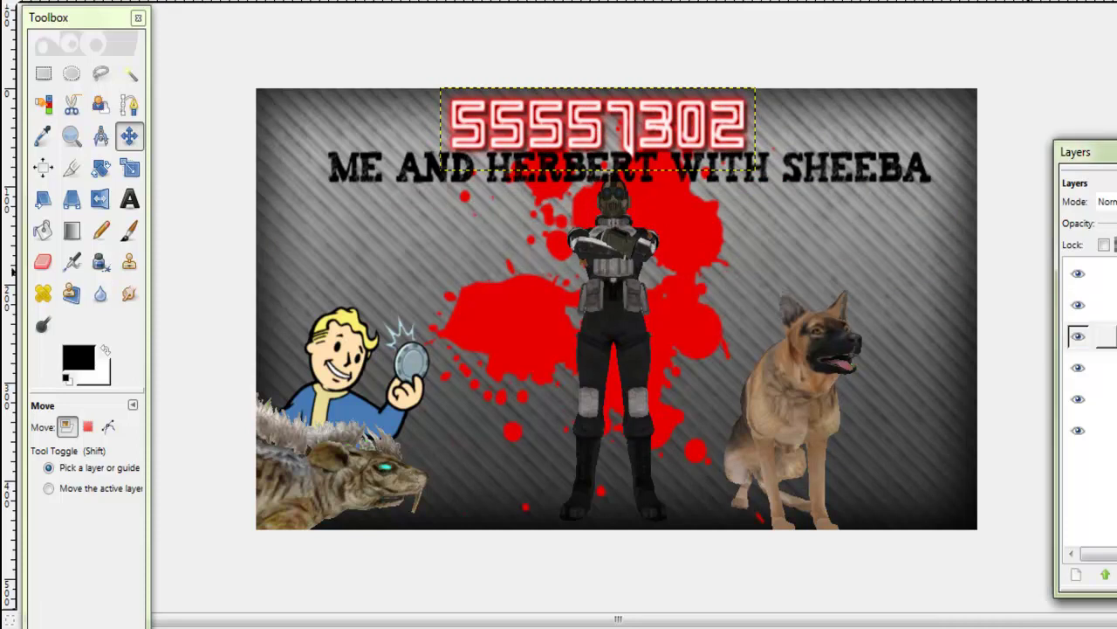
pyautogui.click(1111, 363)
pyautogui.click(1106, 574)
pyautogui.click(1107, 575)
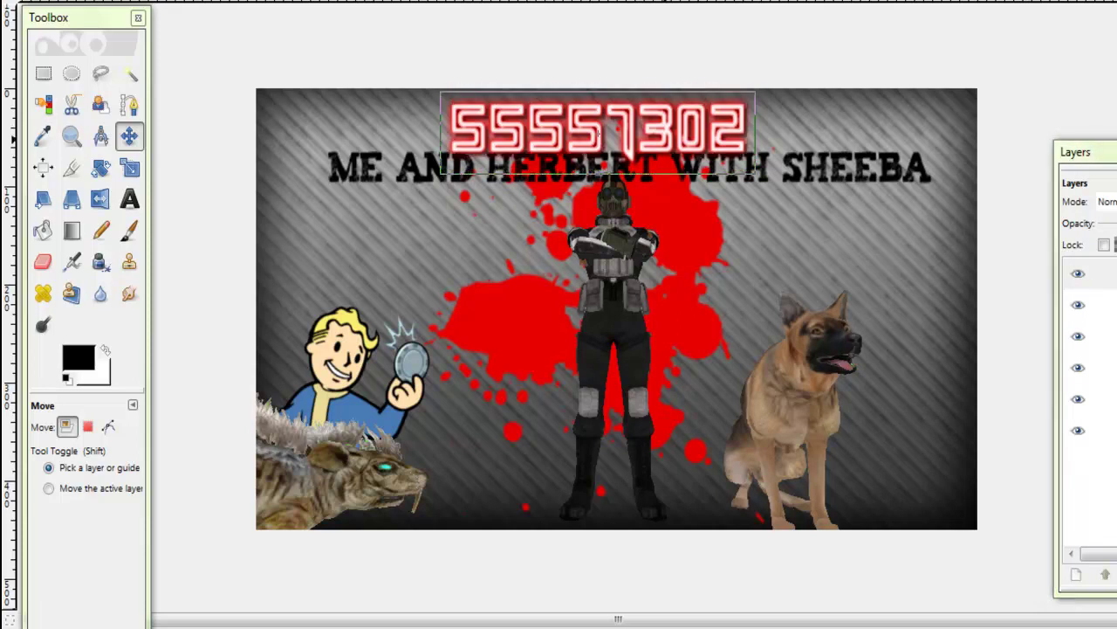
pyautogui.moveTo(663, 138); pyautogui.dragTo(661, 135)
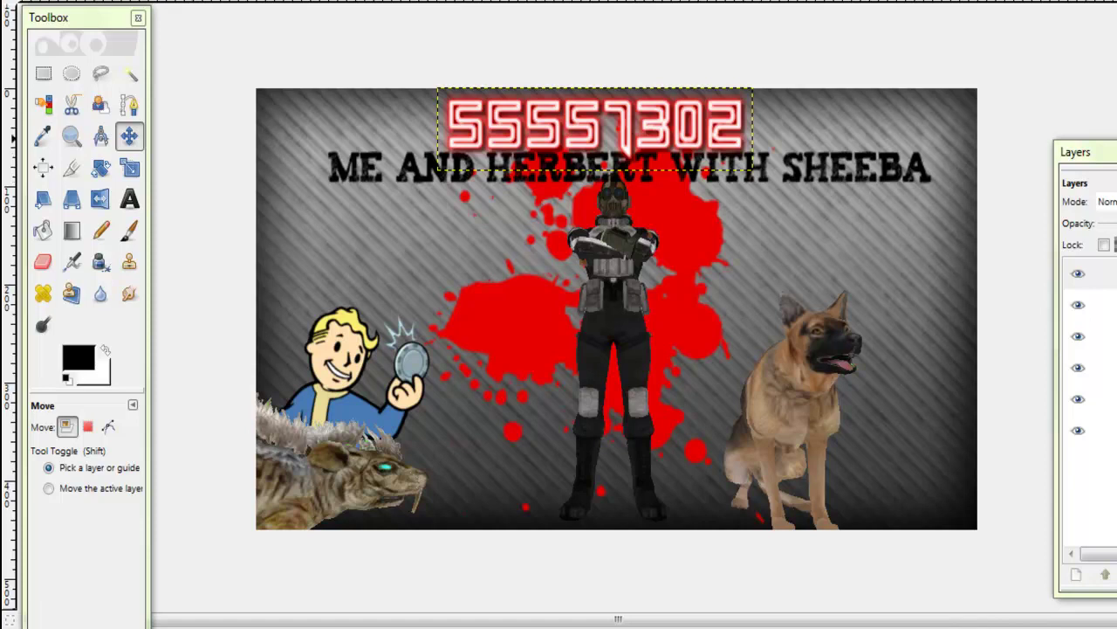
# Try lowering the number graphic's layer one position in the stack, and raise it back to the front
pyautogui.click(1111, 304)
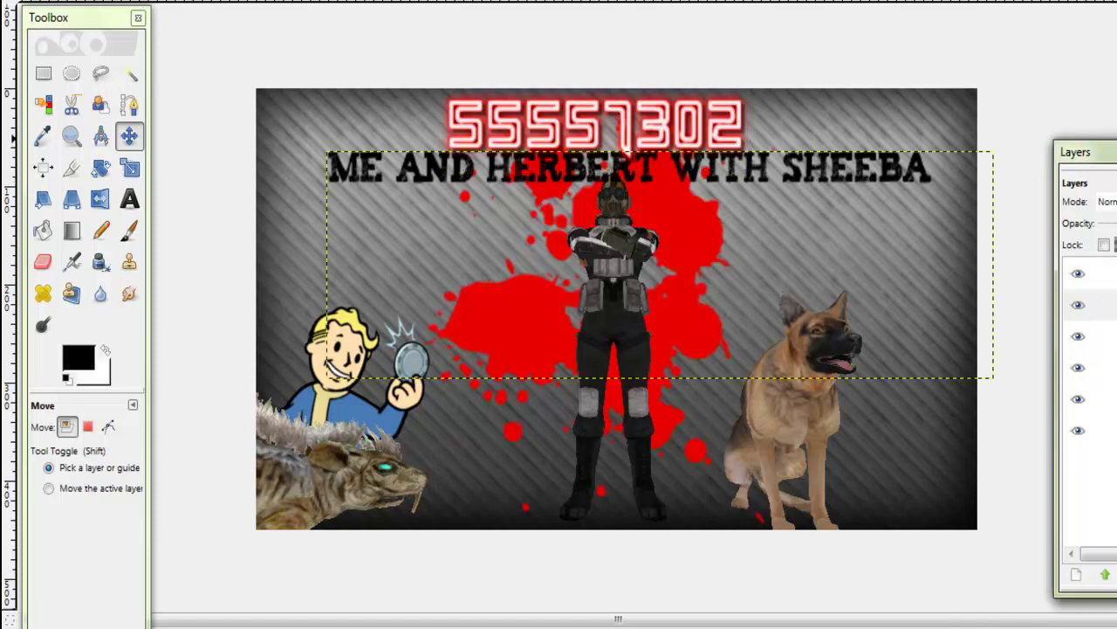
pyautogui.click(1110, 305)
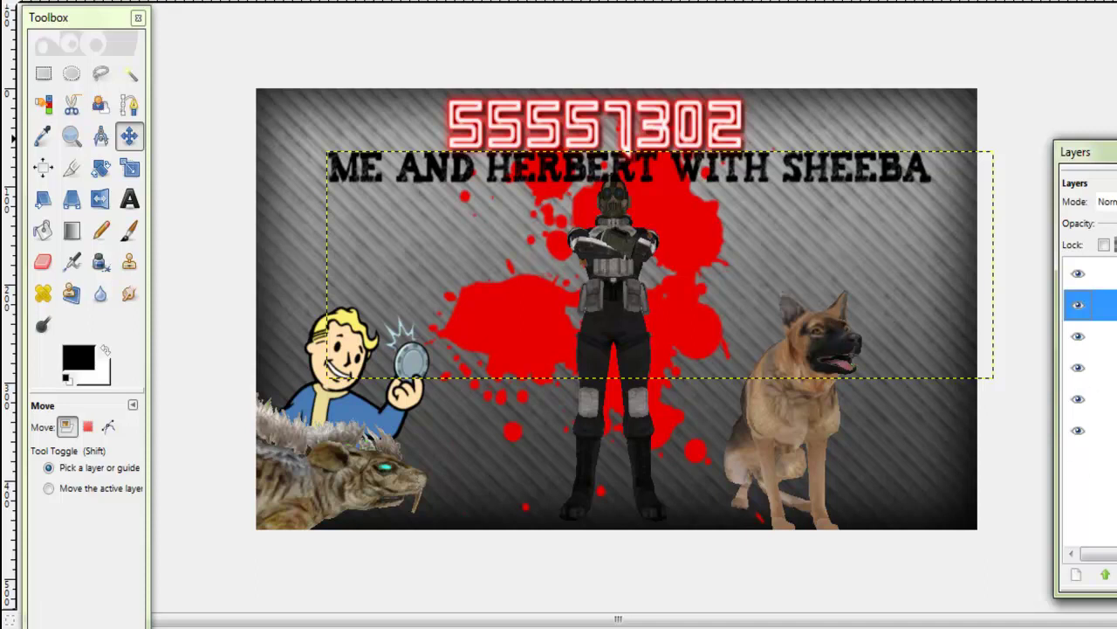
pyautogui.click(1116, 575)
pyautogui.click(1110, 273)
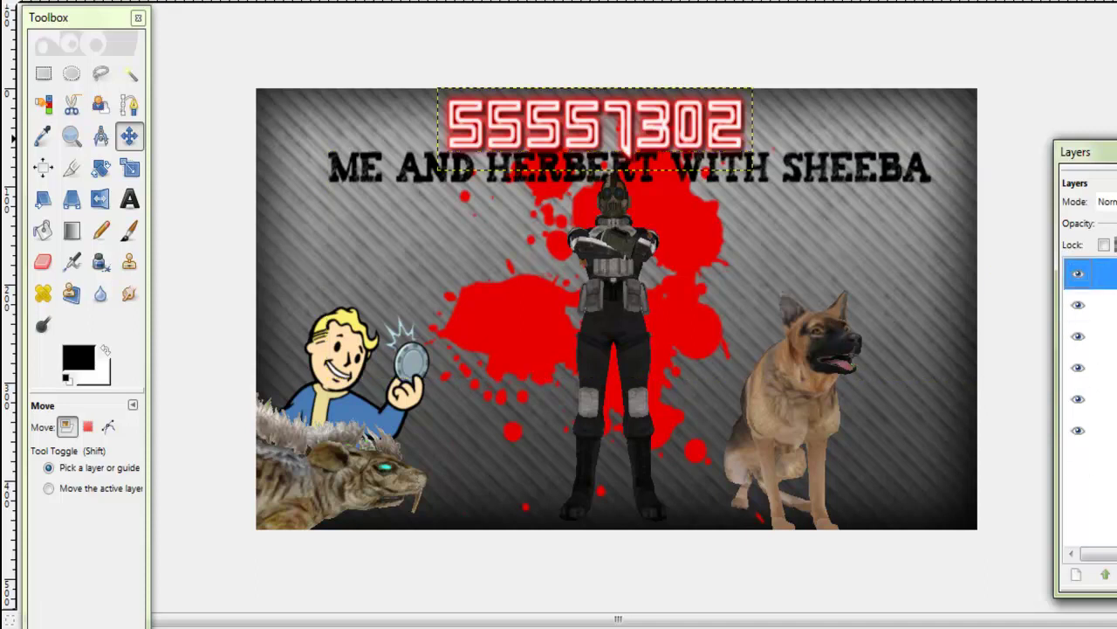
pyautogui.click(1116, 575)
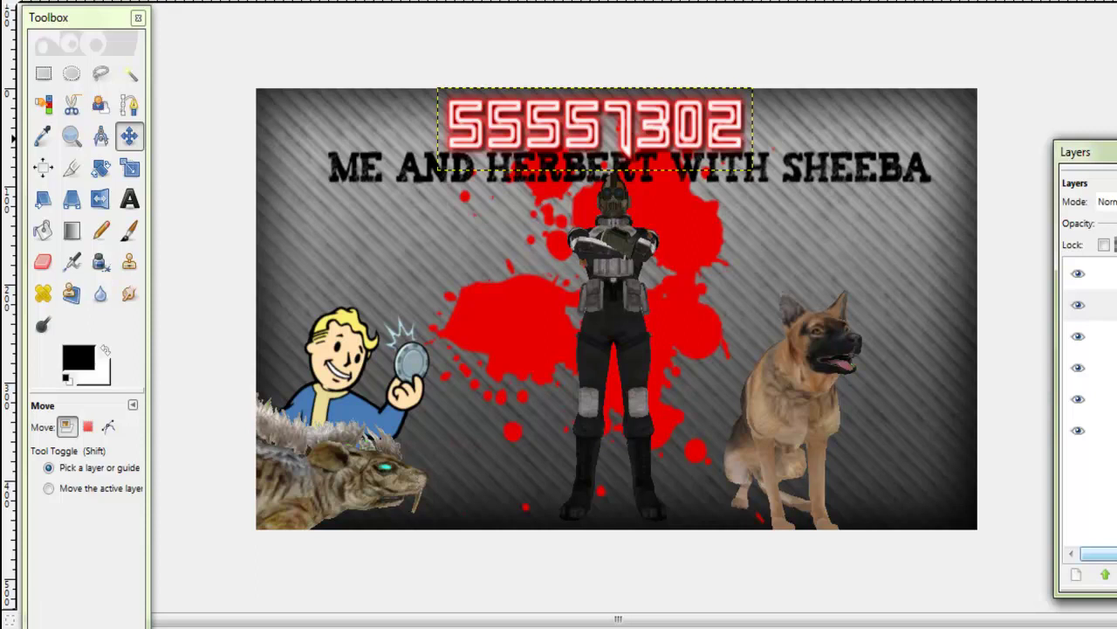
pyautogui.click(1106, 575)
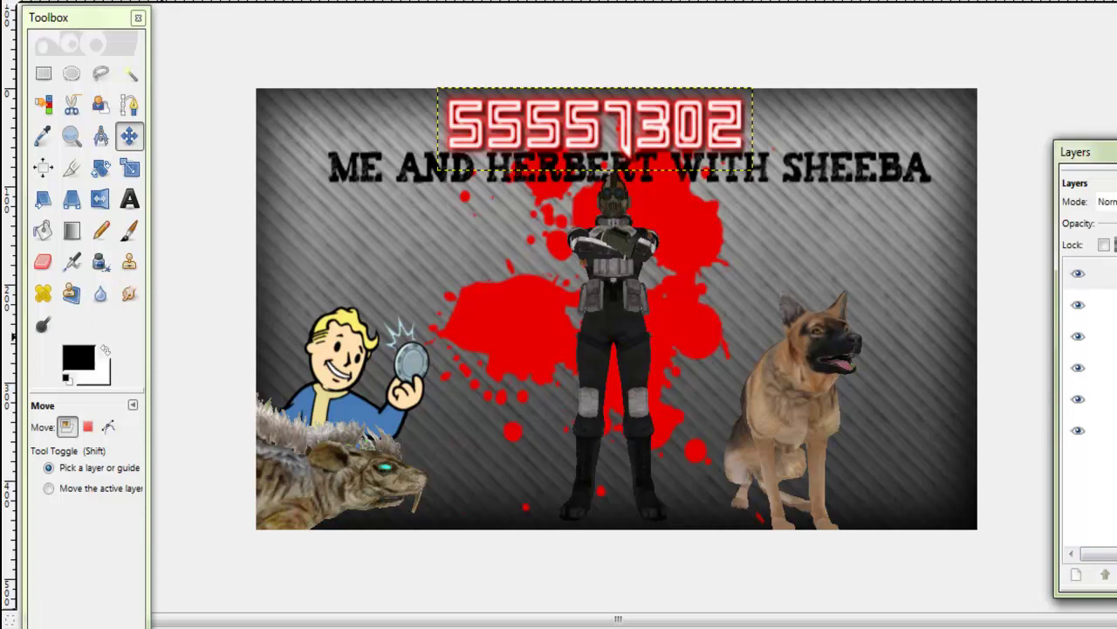